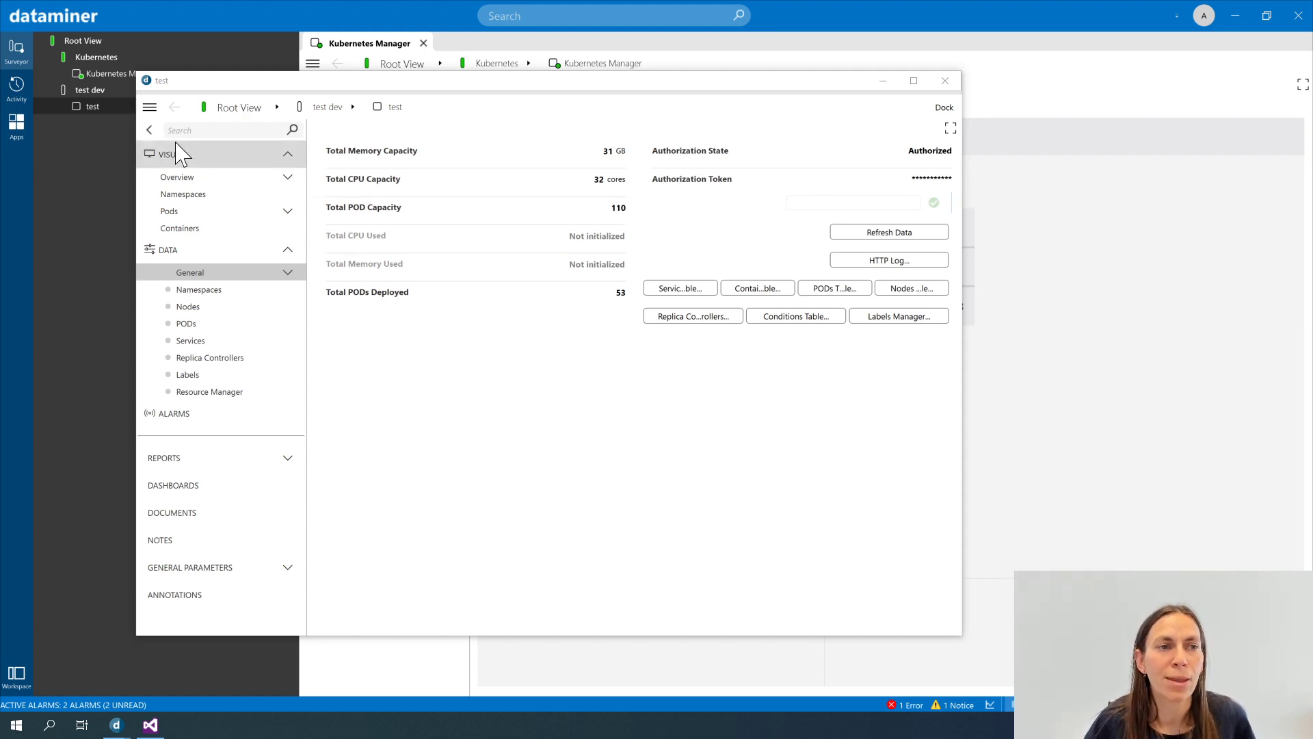
# - Open the test element's Stream Viewer, widen it, and highlight the ERROR_WINHTTP_TIMEOUT error
pyautogui.click(150, 108)
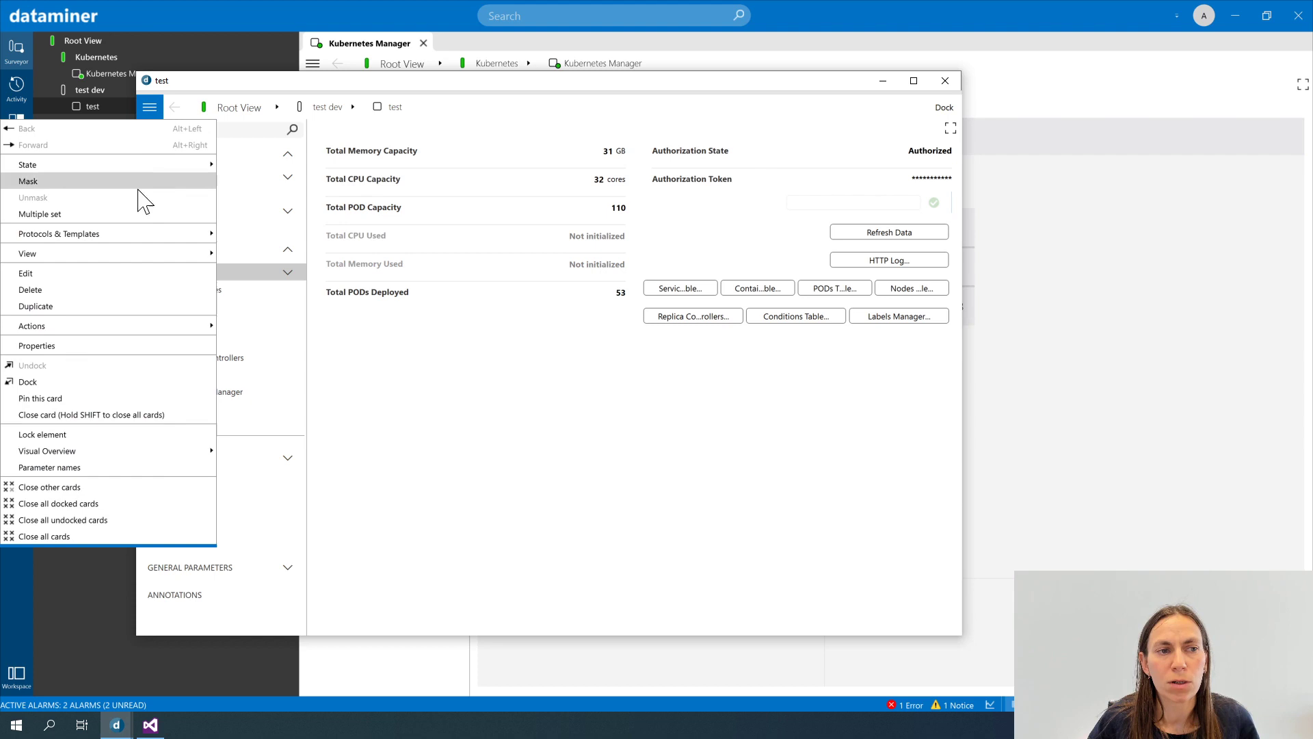
pyautogui.moveTo(132, 255)
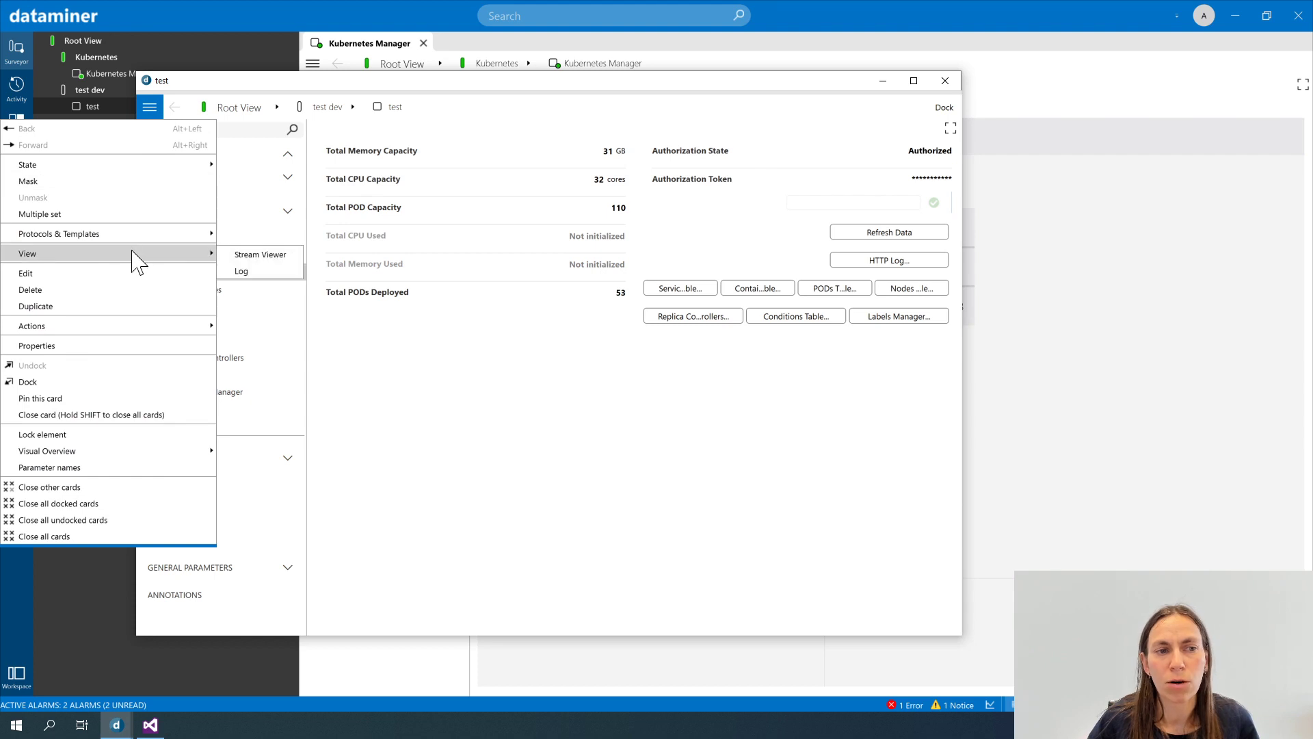
pyautogui.click(279, 256)
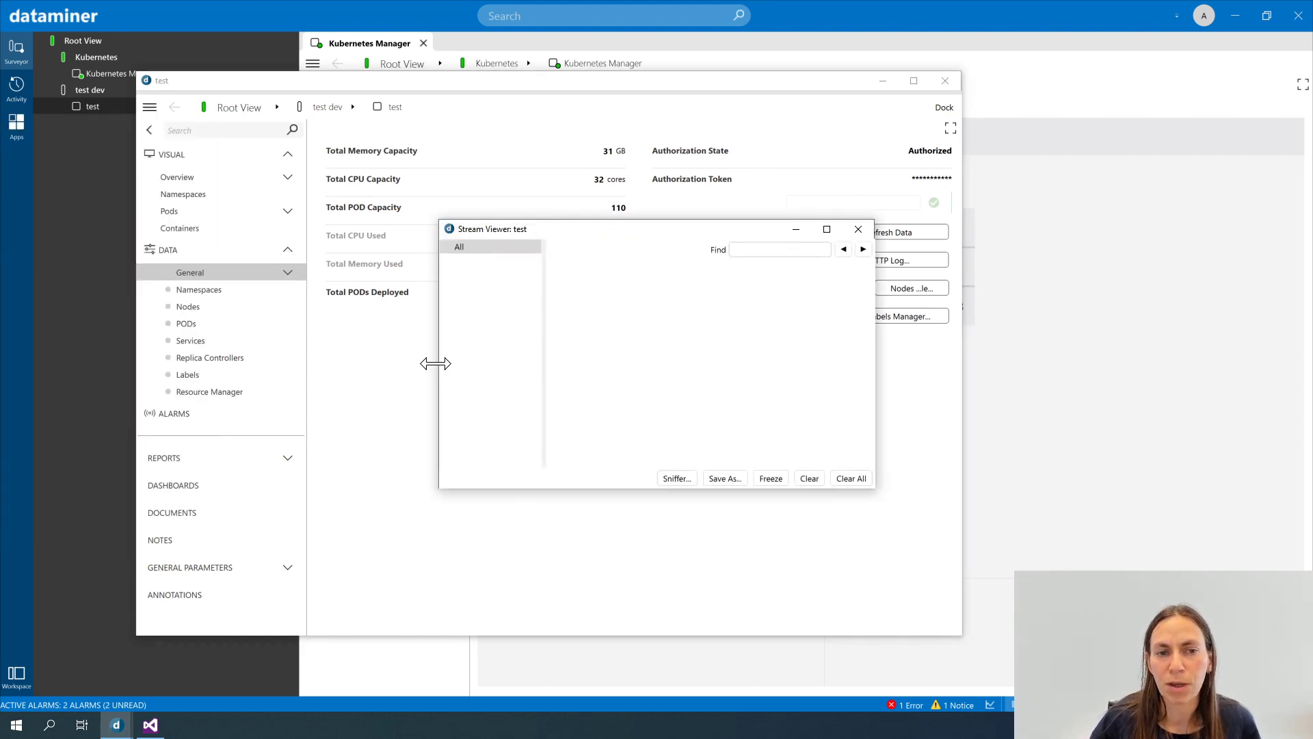
pyautogui.moveTo(438, 360); pyautogui.dragTo(302, 361)
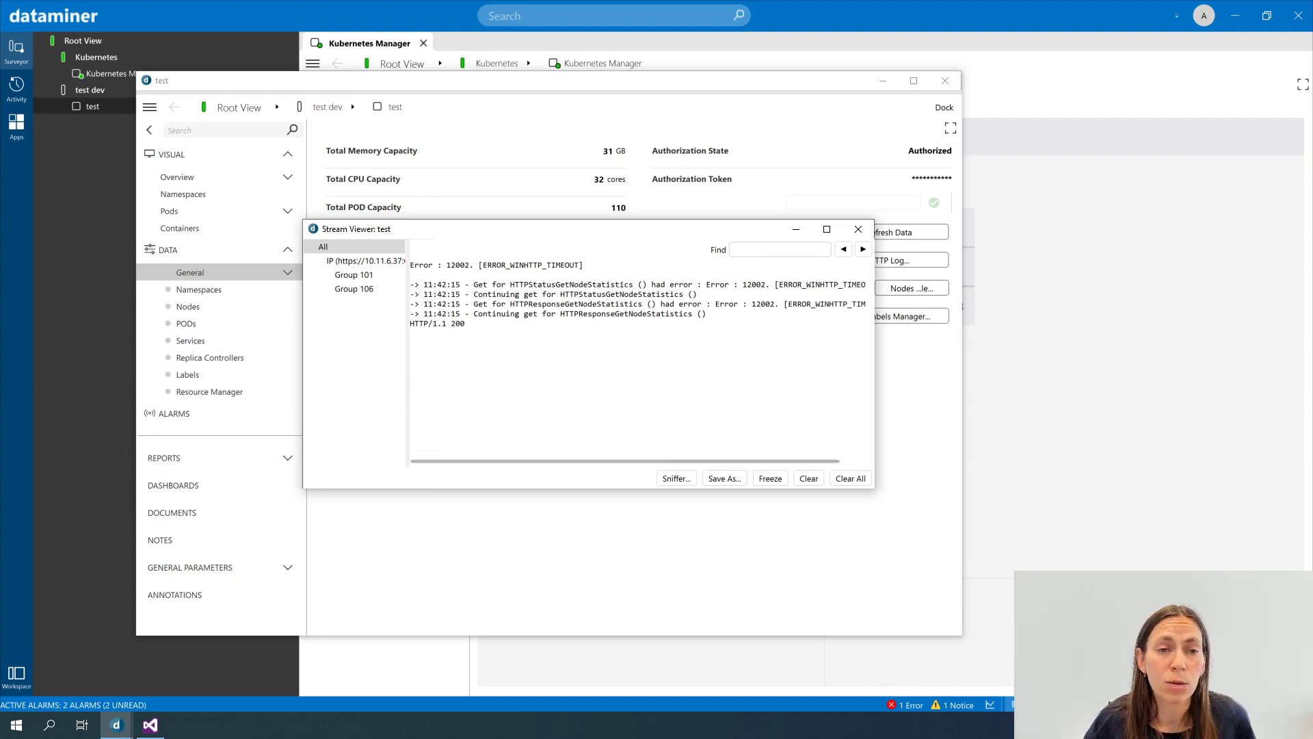
pyautogui.moveTo(438, 264); pyautogui.dragTo(583, 265)
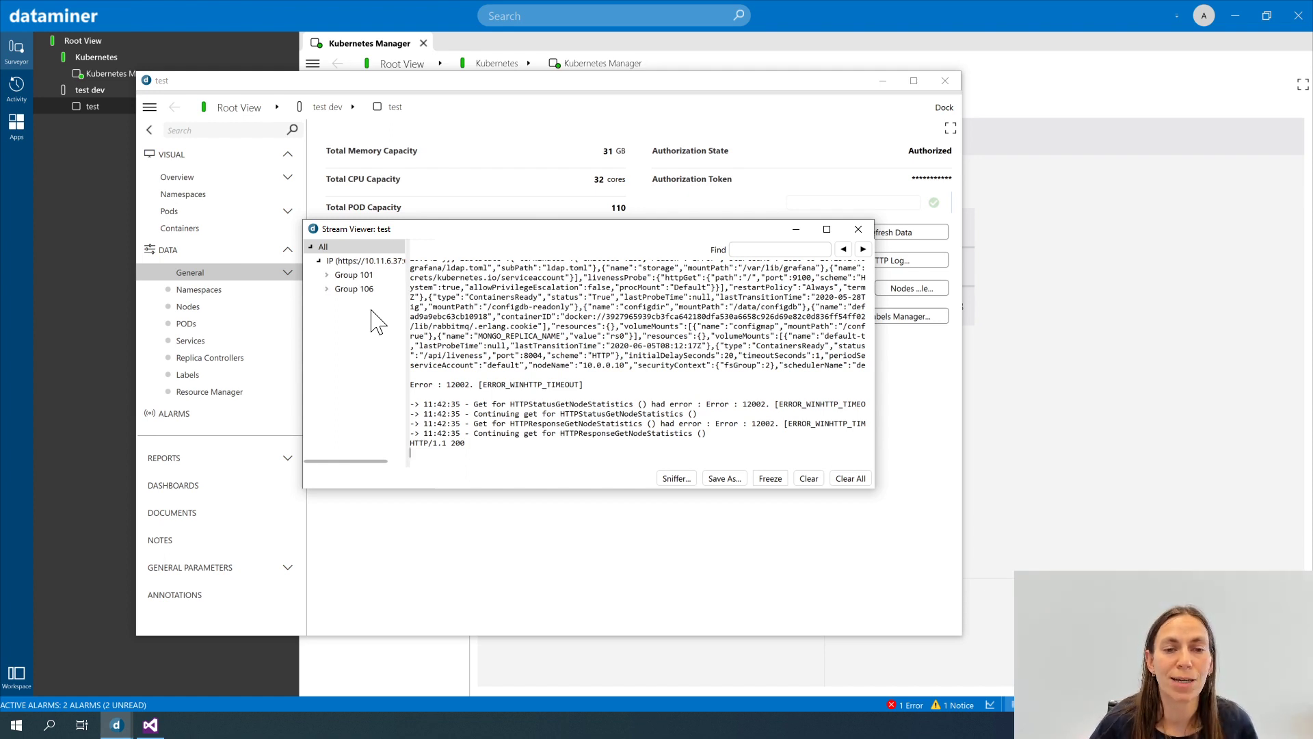
# - Freeze the Stream Viewer log, expand Group 101, and highlight its HTTP/1.1 200 response
pyautogui.click(770, 478)
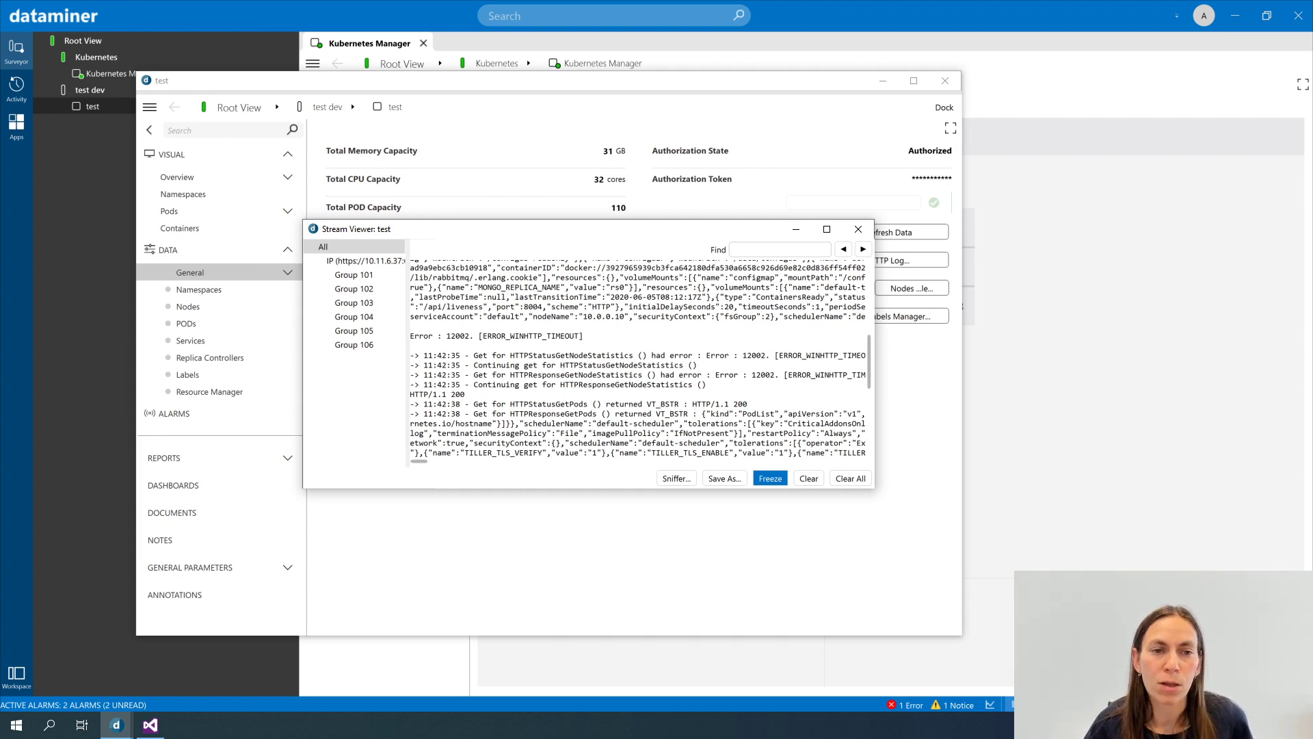
pyautogui.click(328, 277)
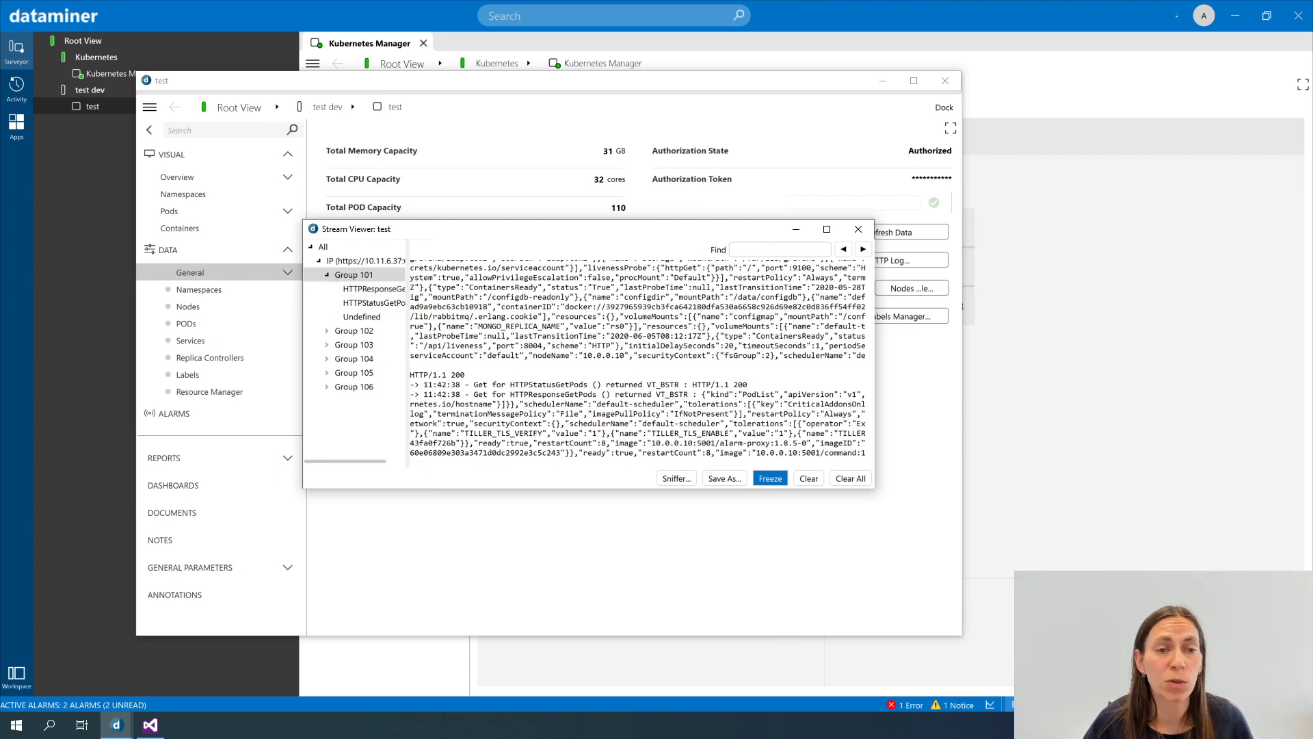
pyautogui.moveTo(408, 301); pyautogui.dragTo(509, 301)
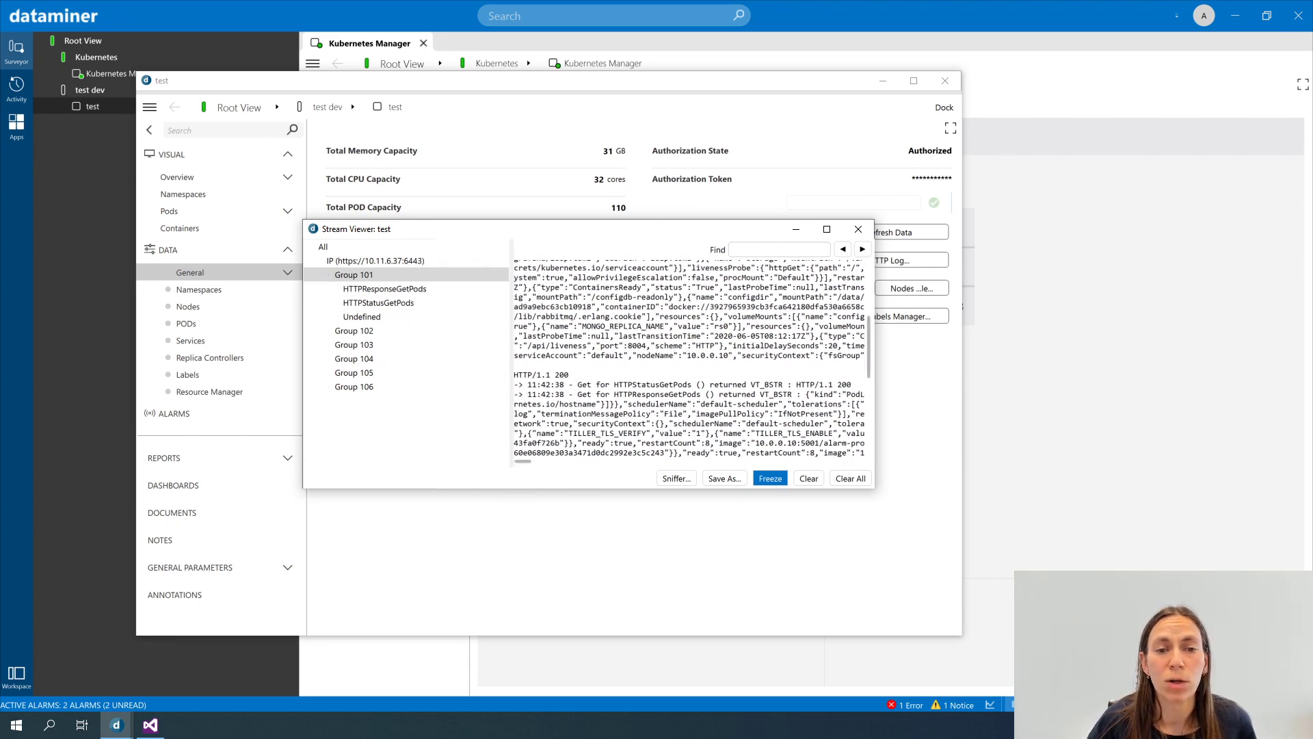
pyautogui.moveTo(573, 375); pyautogui.dragTo(514, 374)
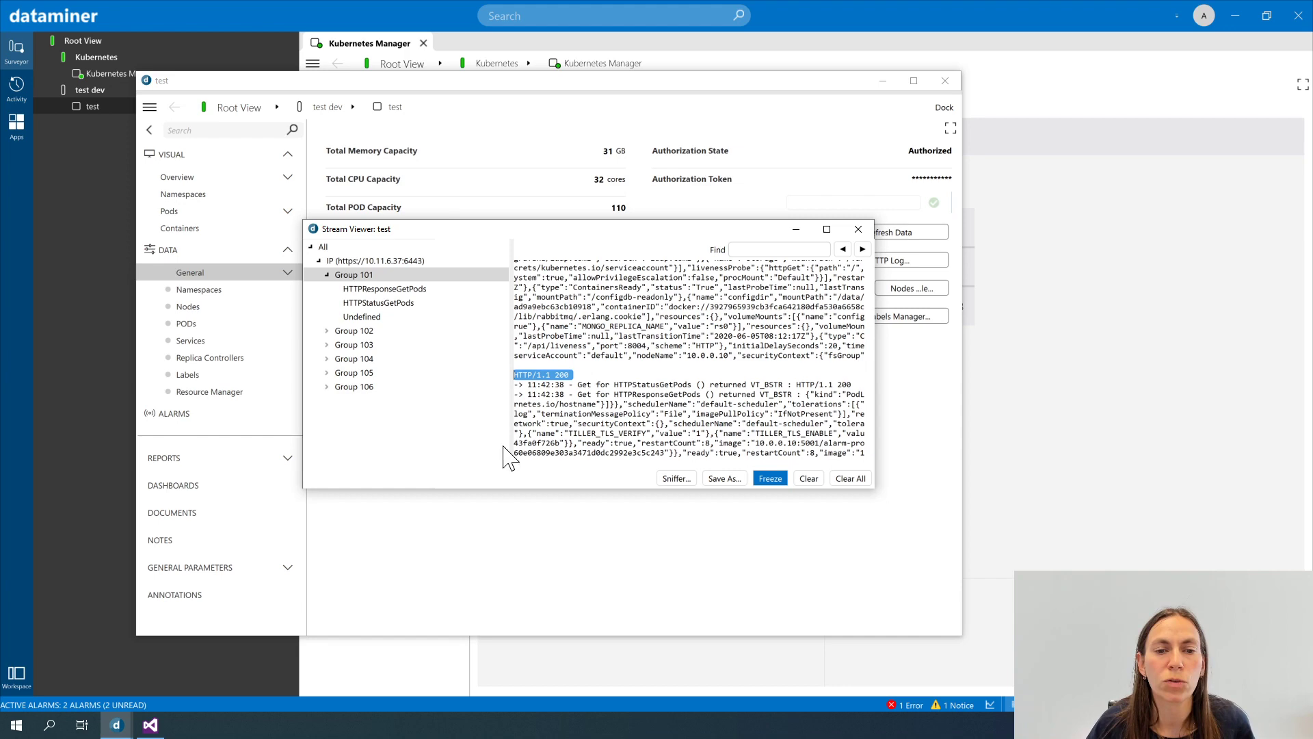
# - Make the Stream Viewer wider and taller, then select the pod request lines
pyautogui.moveTo(875, 349); pyautogui.dragTo(1001, 350)
pyautogui.moveTo(705, 220); pyautogui.dragTo(680, 106)
pyautogui.moveTo(686, 271); pyautogui.dragTo(693, 281)
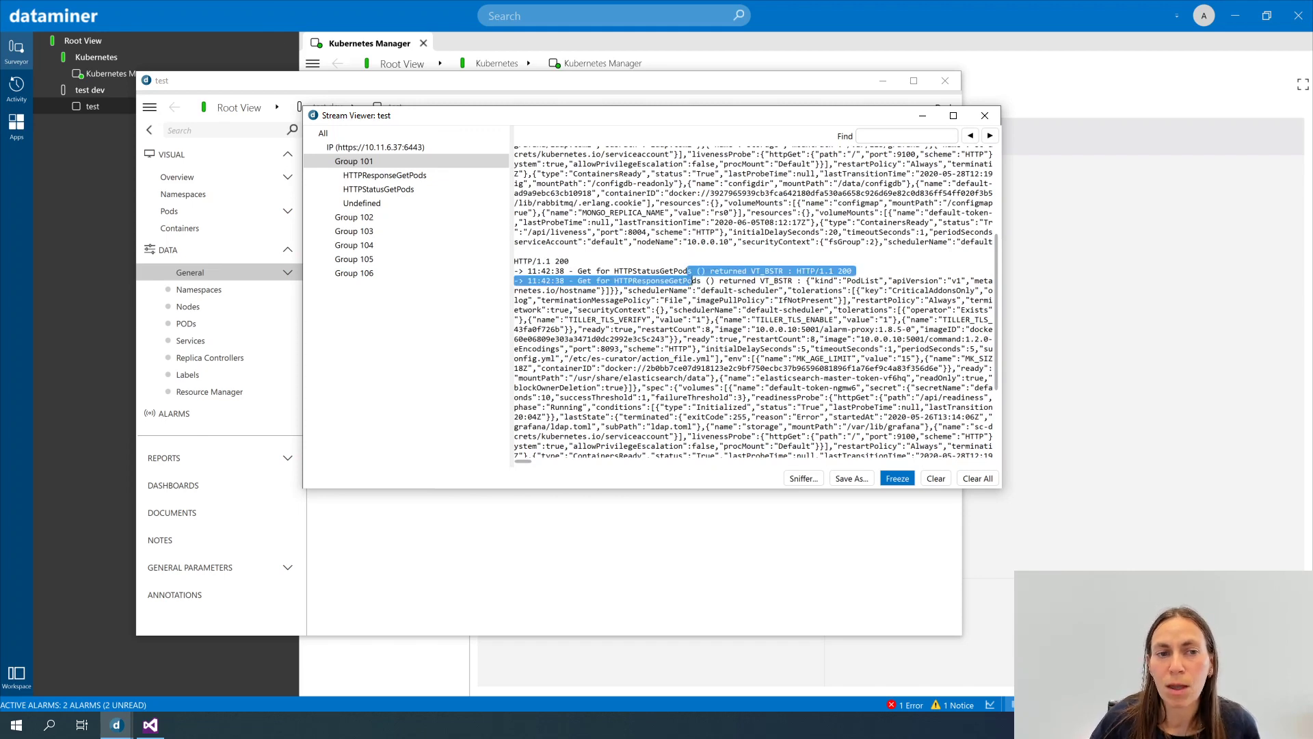
pyautogui.moveTo(692, 281); pyautogui.dragTo(366, 220)
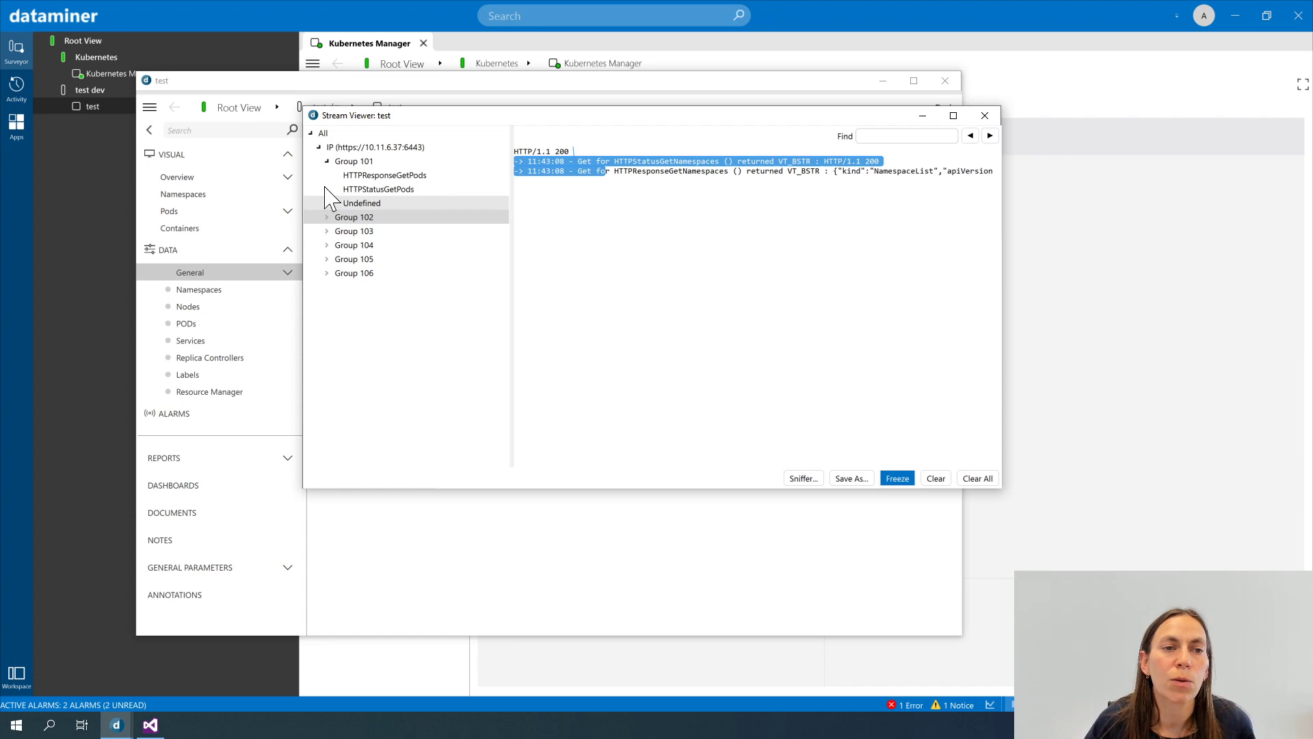
# - Show all groups' traffic and highlight the ERROR_WINHTTP_TIMEOUT error line
pyautogui.click(327, 134)
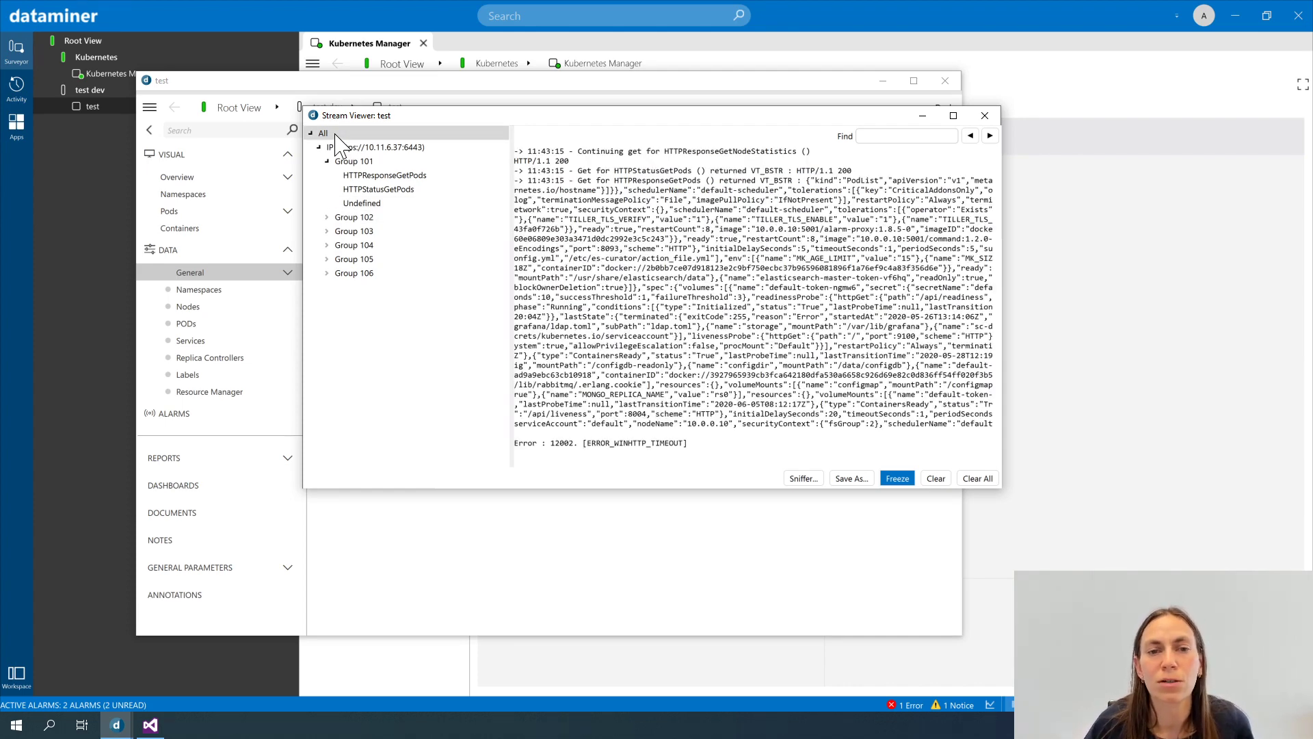
pyautogui.moveTo(688, 443); pyautogui.dragTo(513, 443)
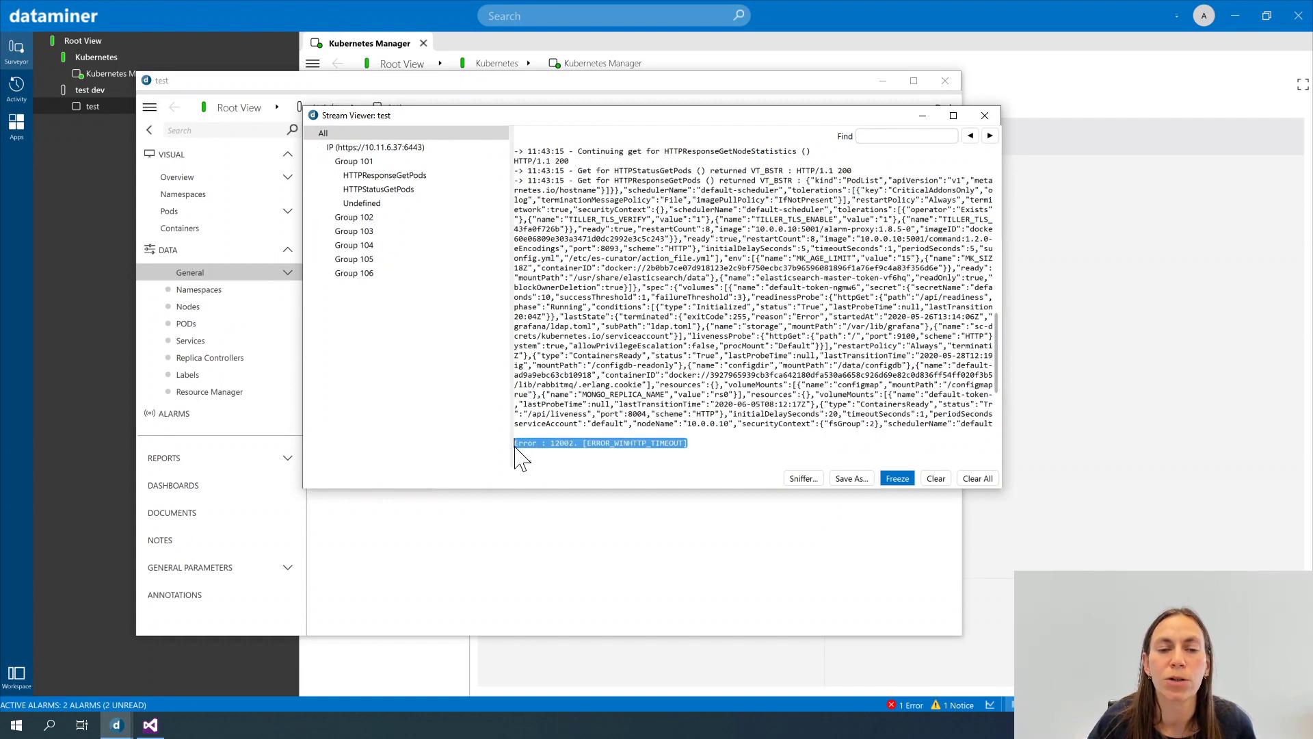
pyautogui.click(650, 443)
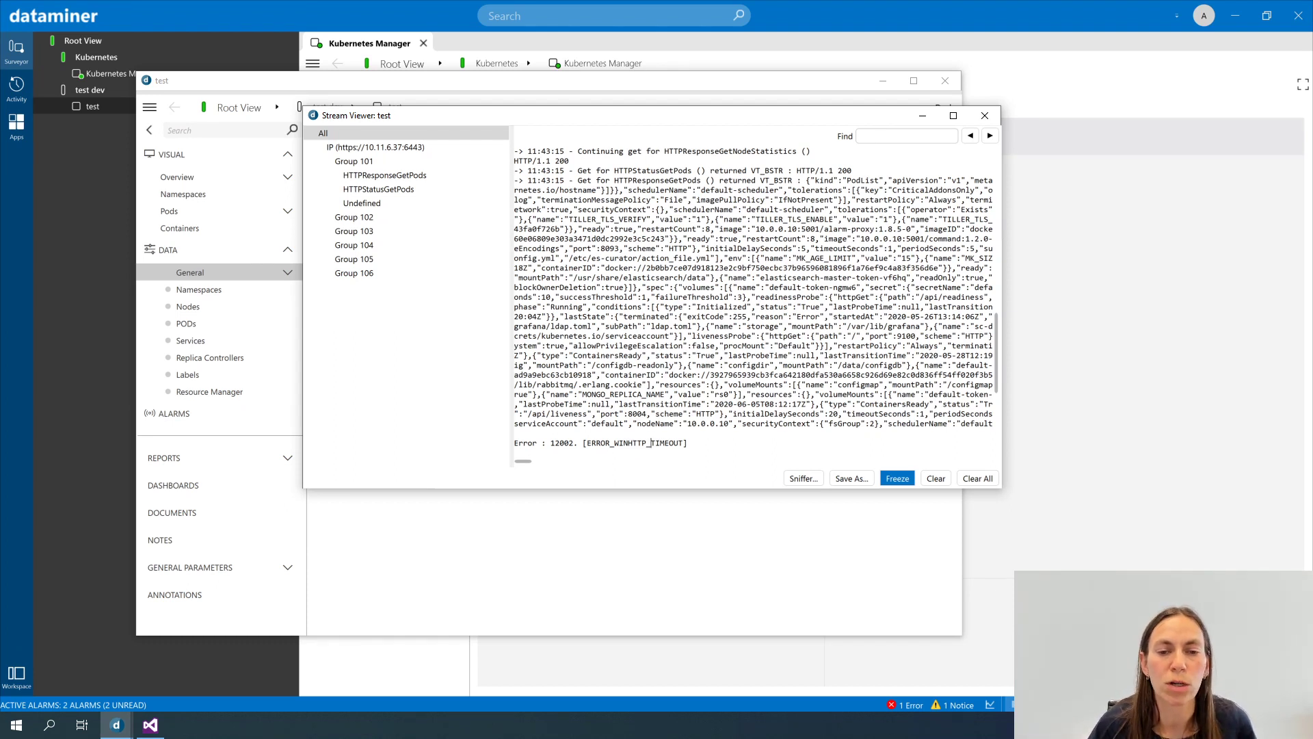
pyautogui.moveTo(614, 443); pyautogui.dragTo(646, 443)
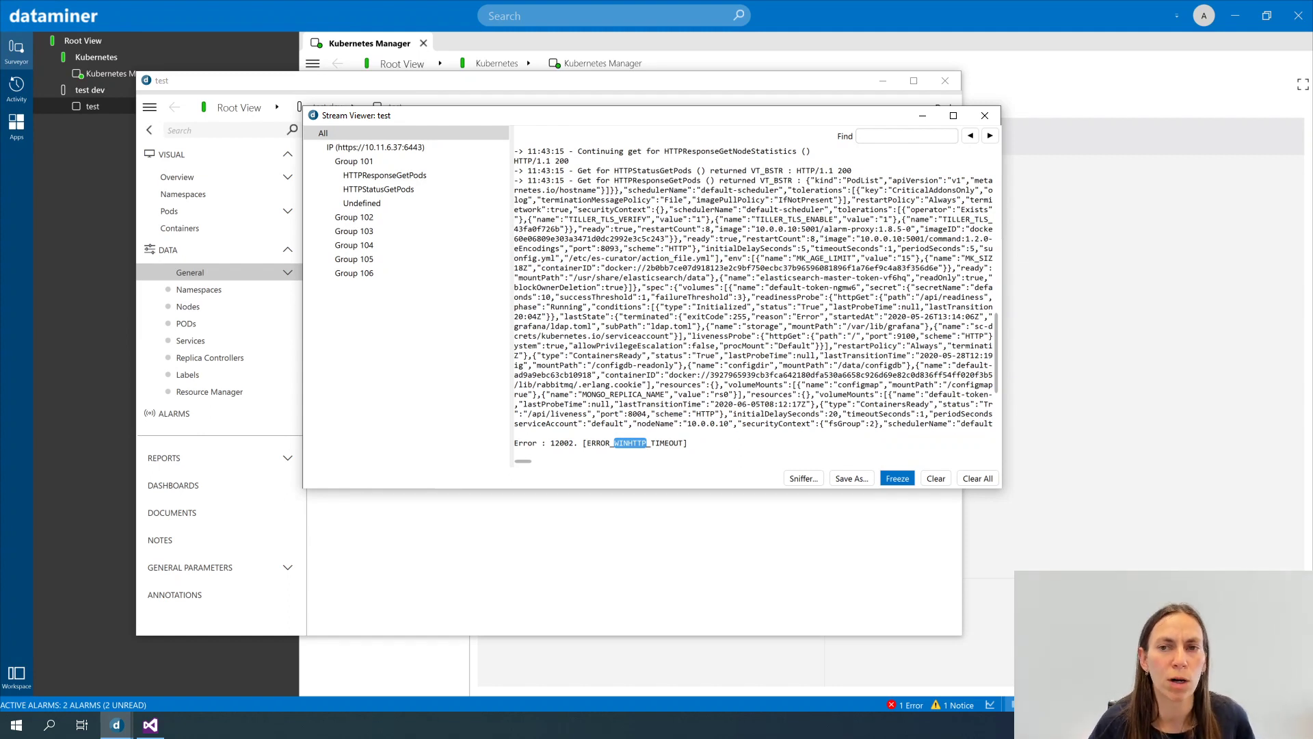
# - Close the Stream Viewer and open the test element's log file via View > Log
pyautogui.click(985, 115)
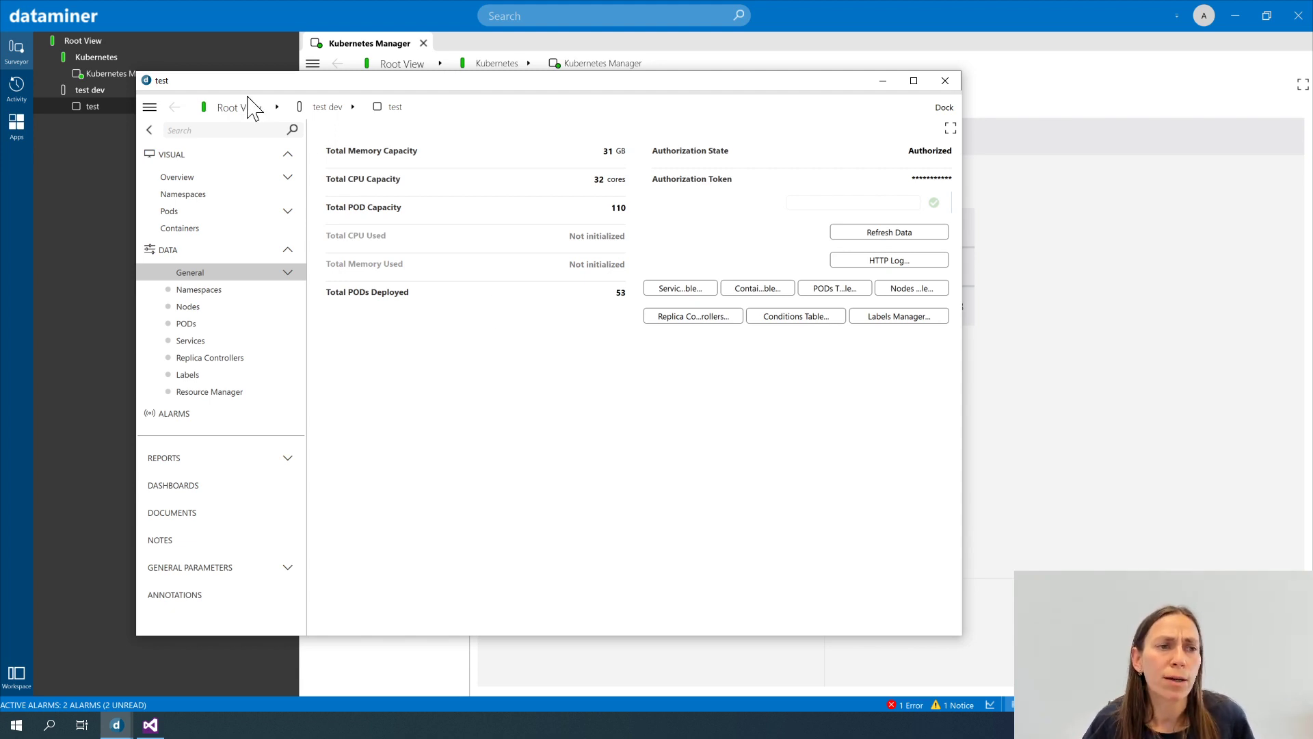
pyautogui.click(150, 109)
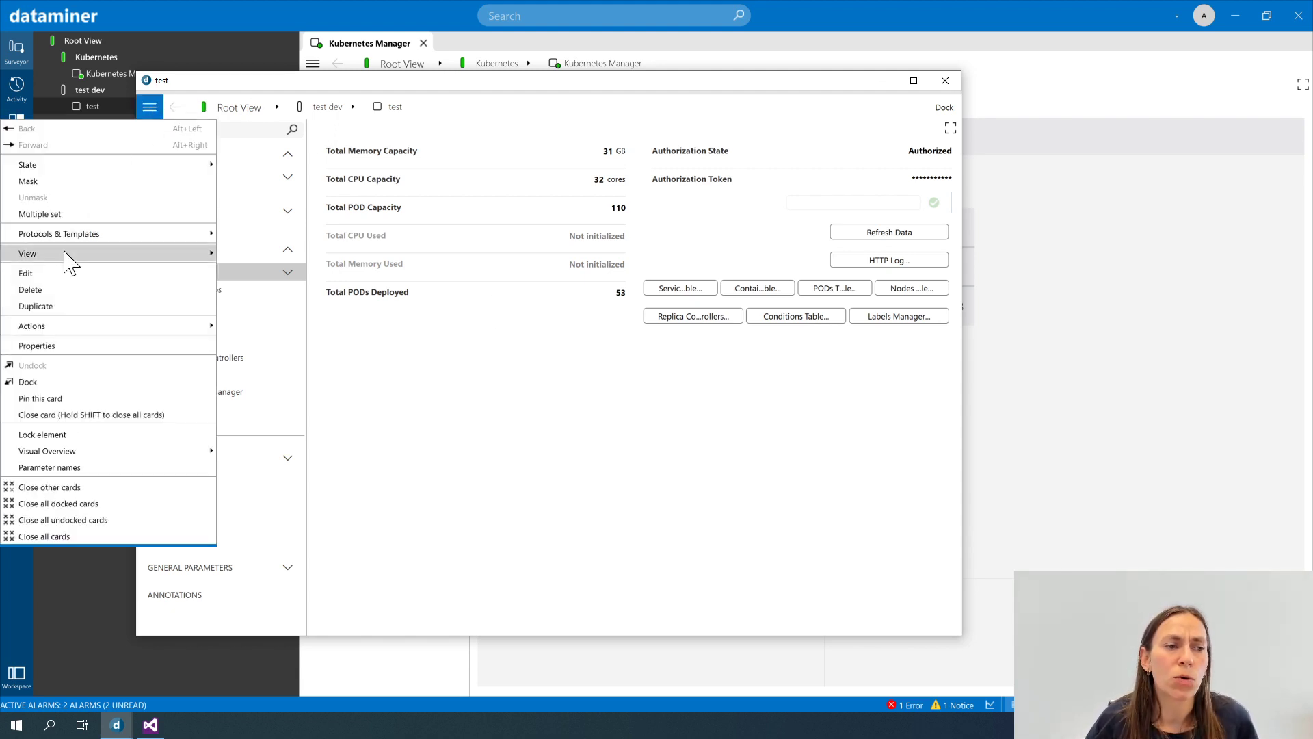
pyautogui.moveTo(64, 258)
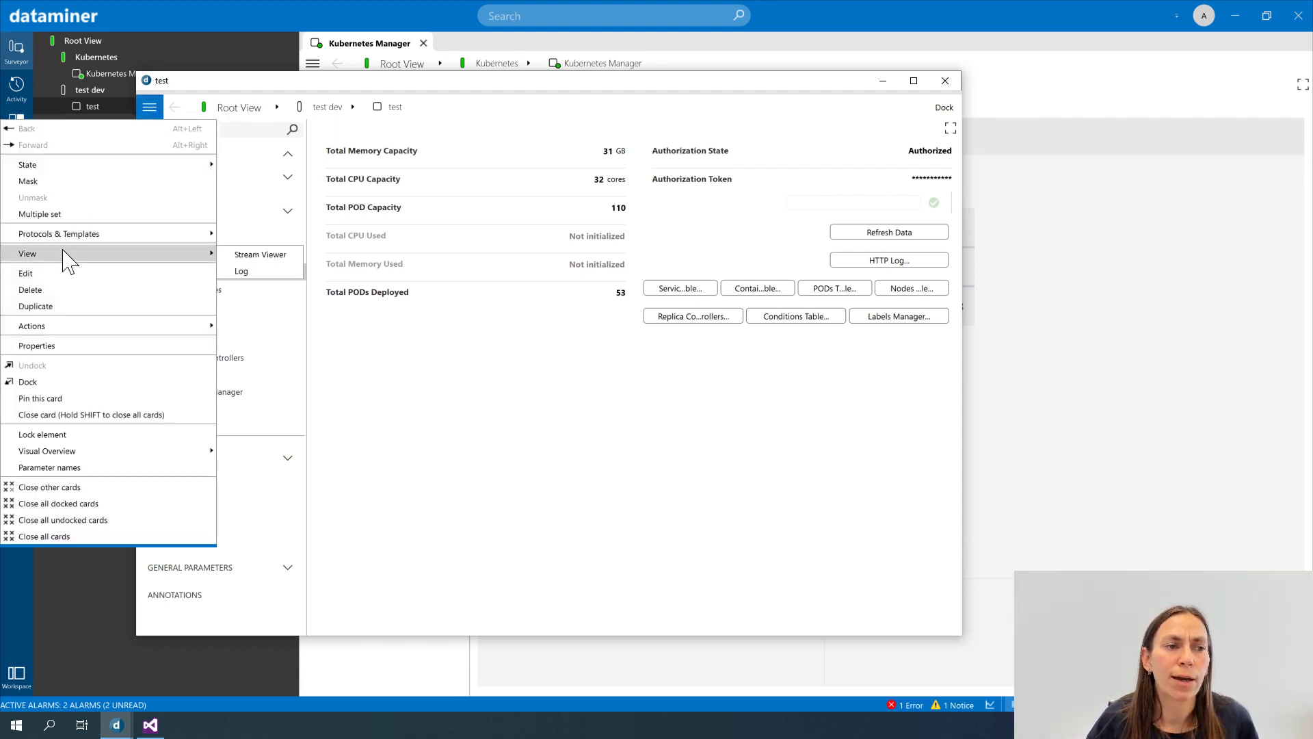
pyautogui.click(271, 273)
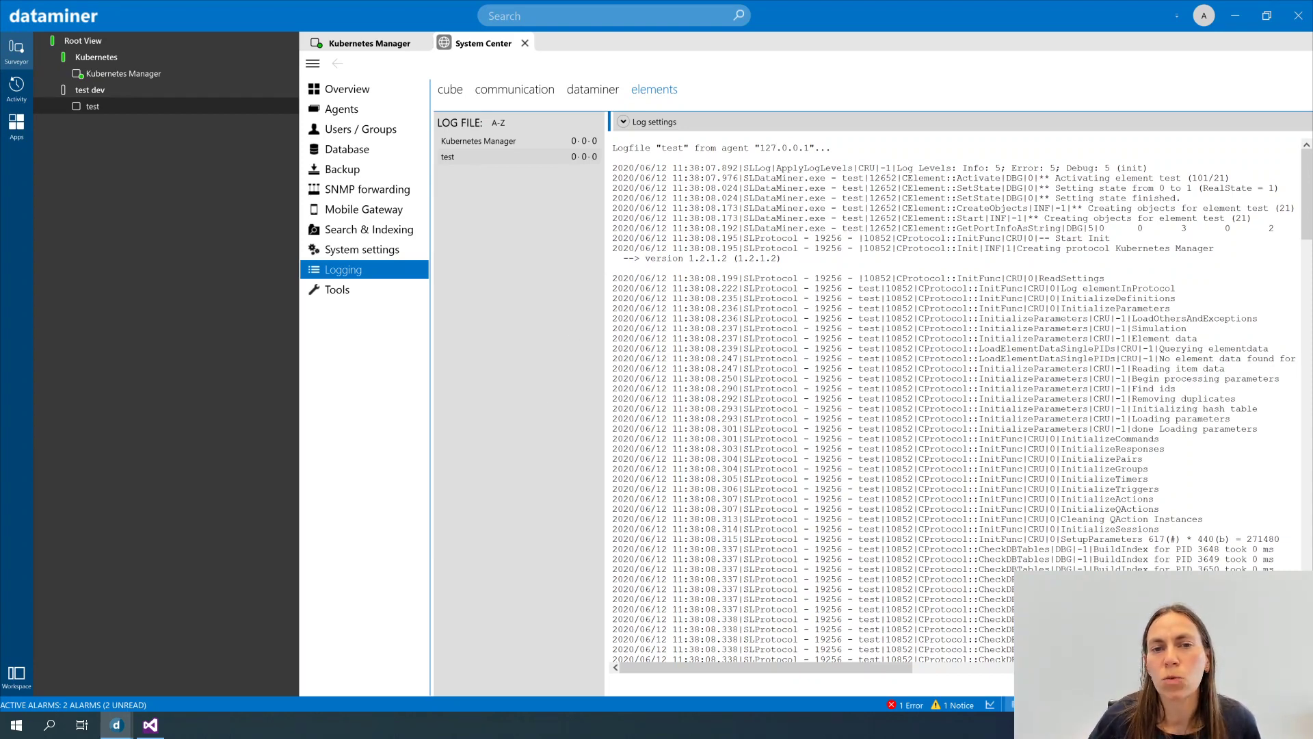
# - Reveal the test log's level settings, all at No logging (0) for info, debug and error
pyautogui.click(623, 122)
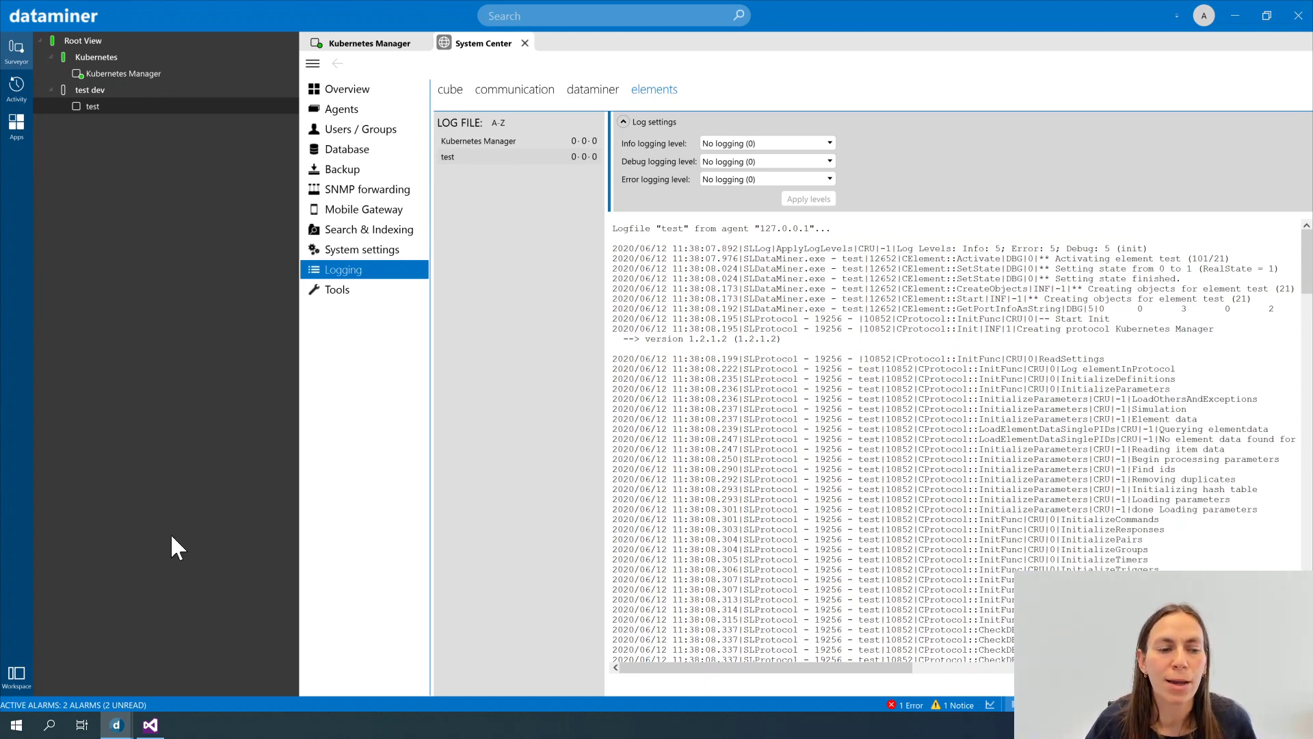
pyautogui.moveTo(117, 723)
pyautogui.click(197, 701)
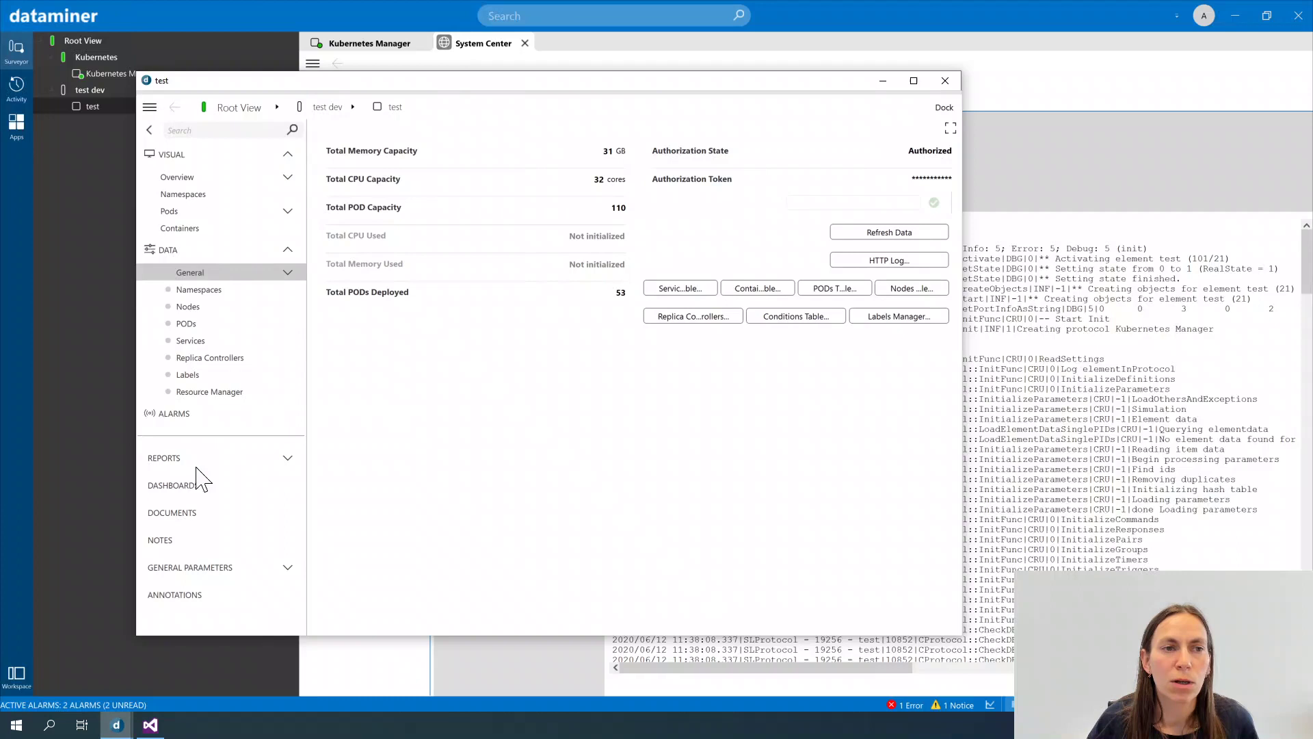
pyautogui.click(149, 108)
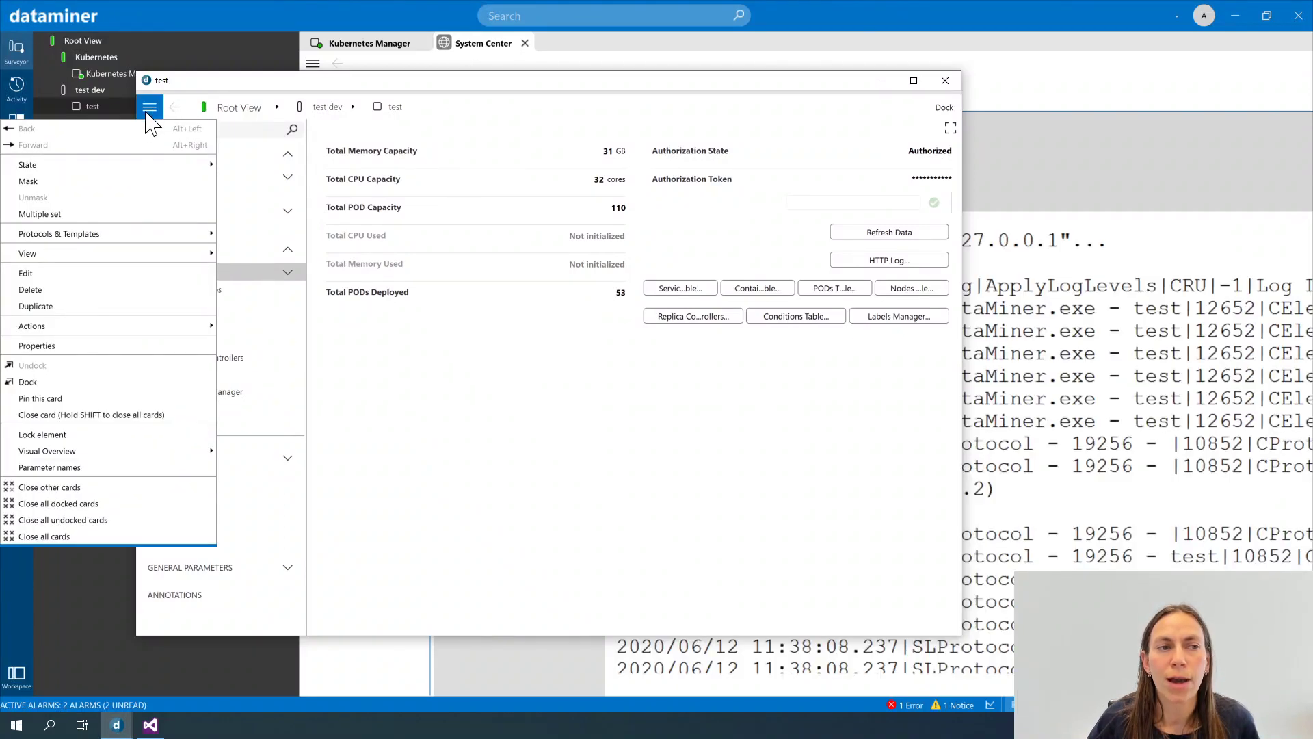
pyautogui.moveTo(81, 251)
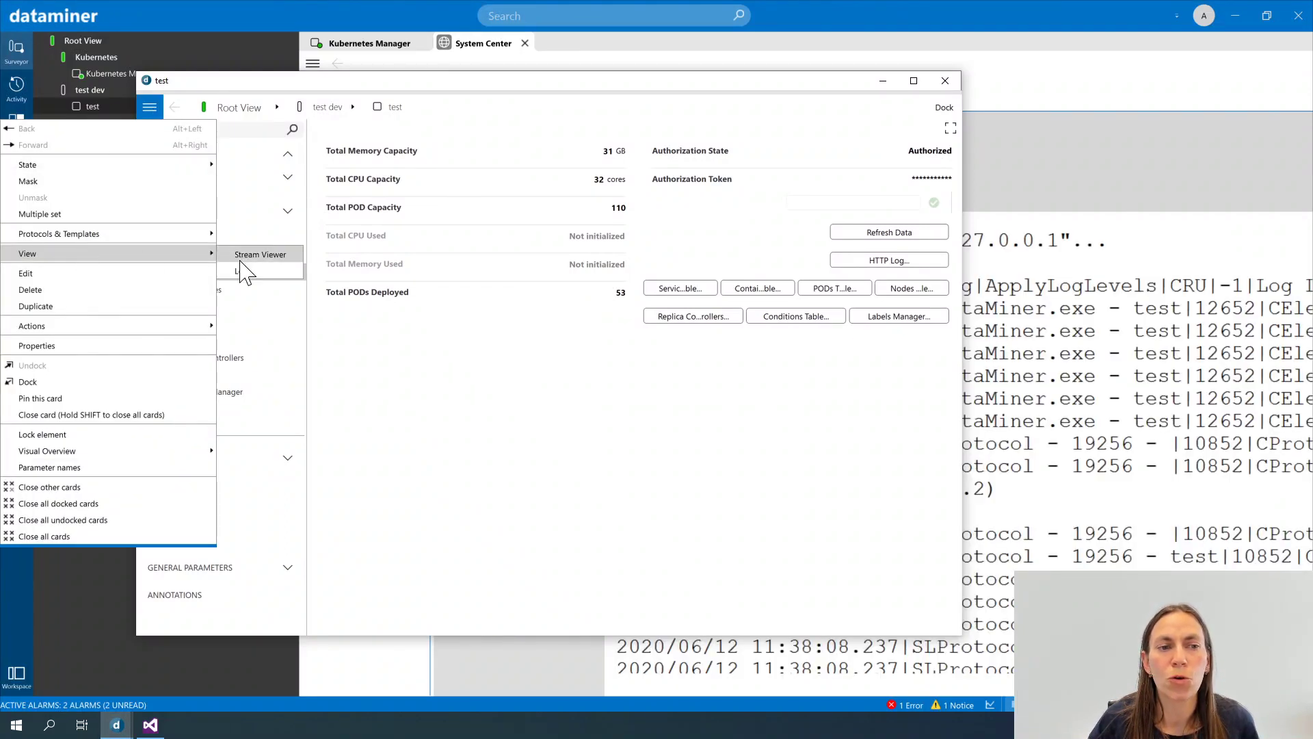
pyautogui.click(1108, 335)
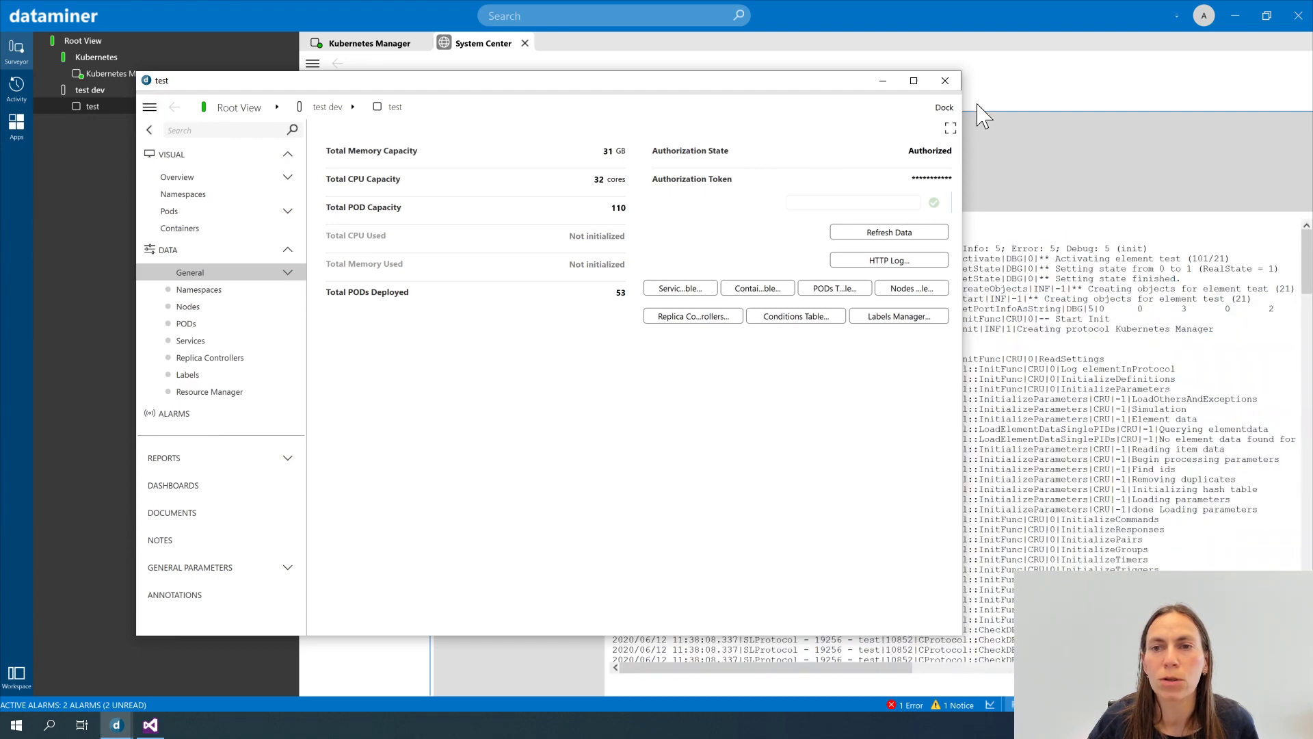
pyautogui.click(883, 81)
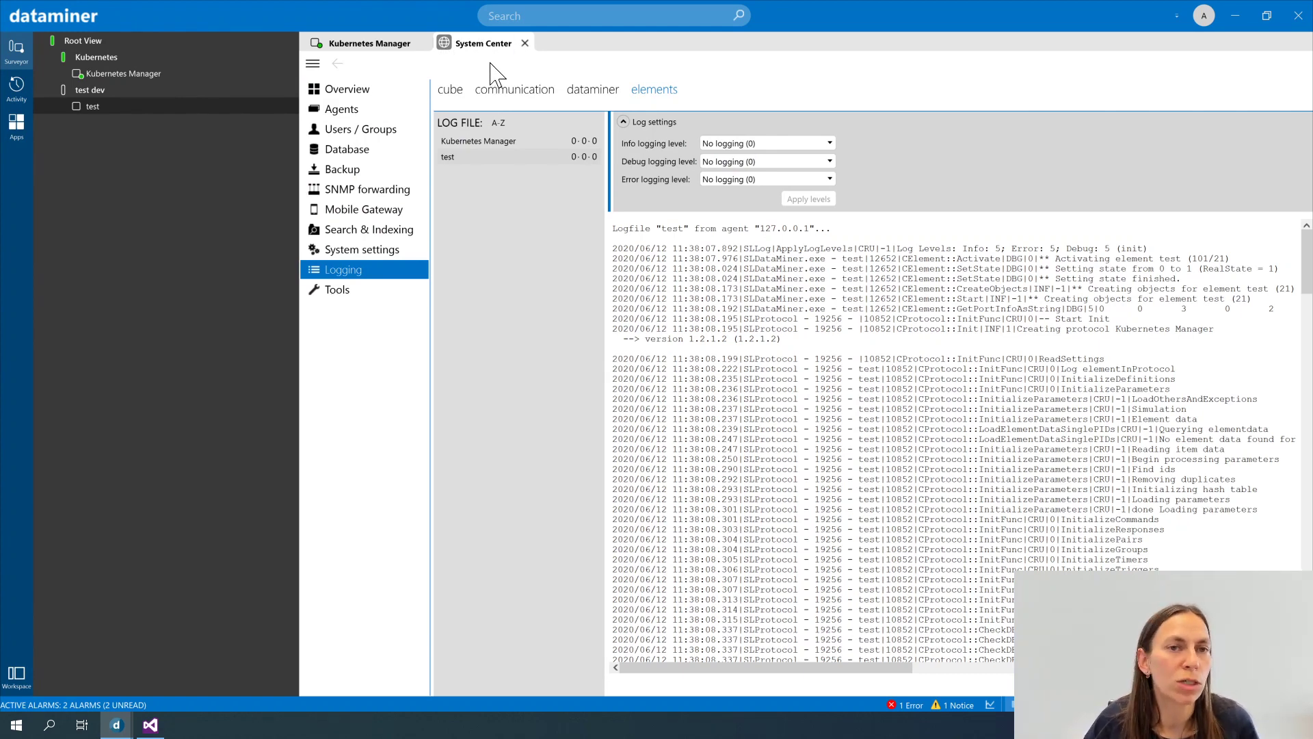
# - Switch the side panel to the Apps list with Modules and General
pyautogui.click(15, 135)
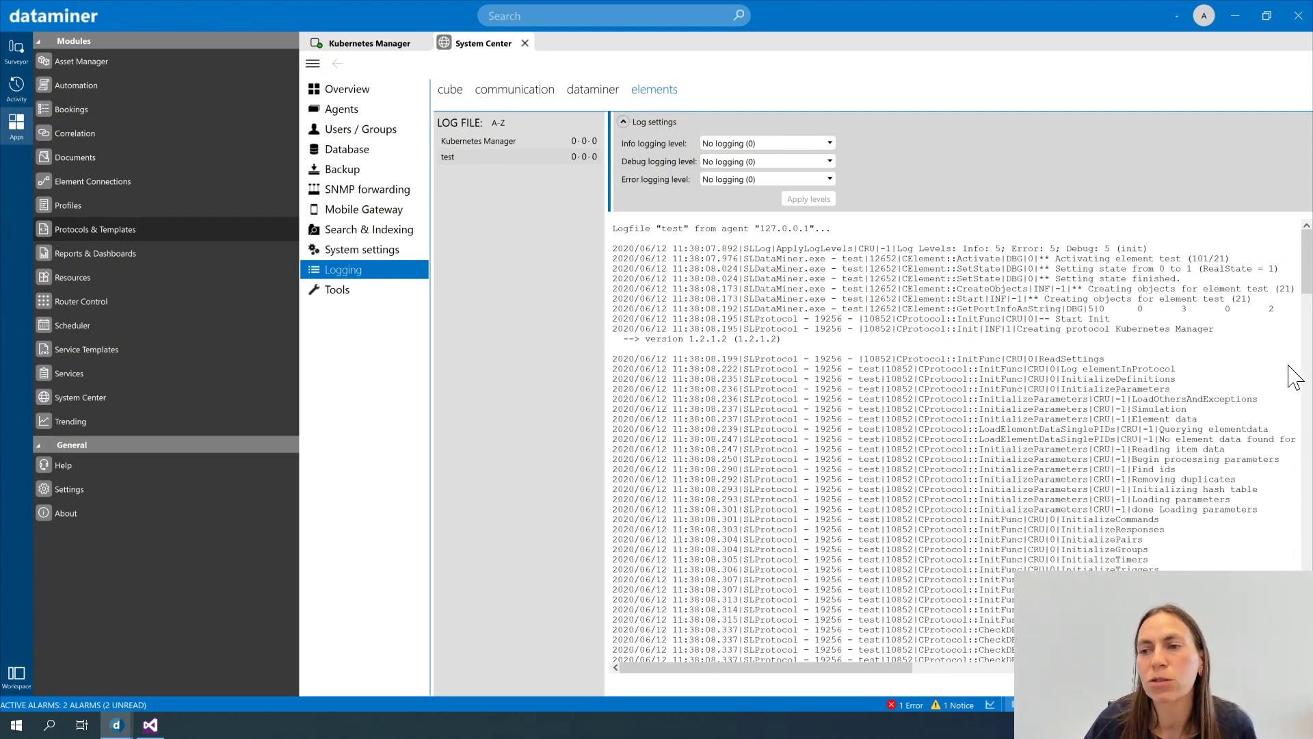
# - Highlight the ERR, NT_GET_PARAMETER_INDEX and Key ((null)) parts of the NodesTable [3020] errors
pyautogui.moveTo(1307, 275); pyautogui.dragTo(1311, 551)
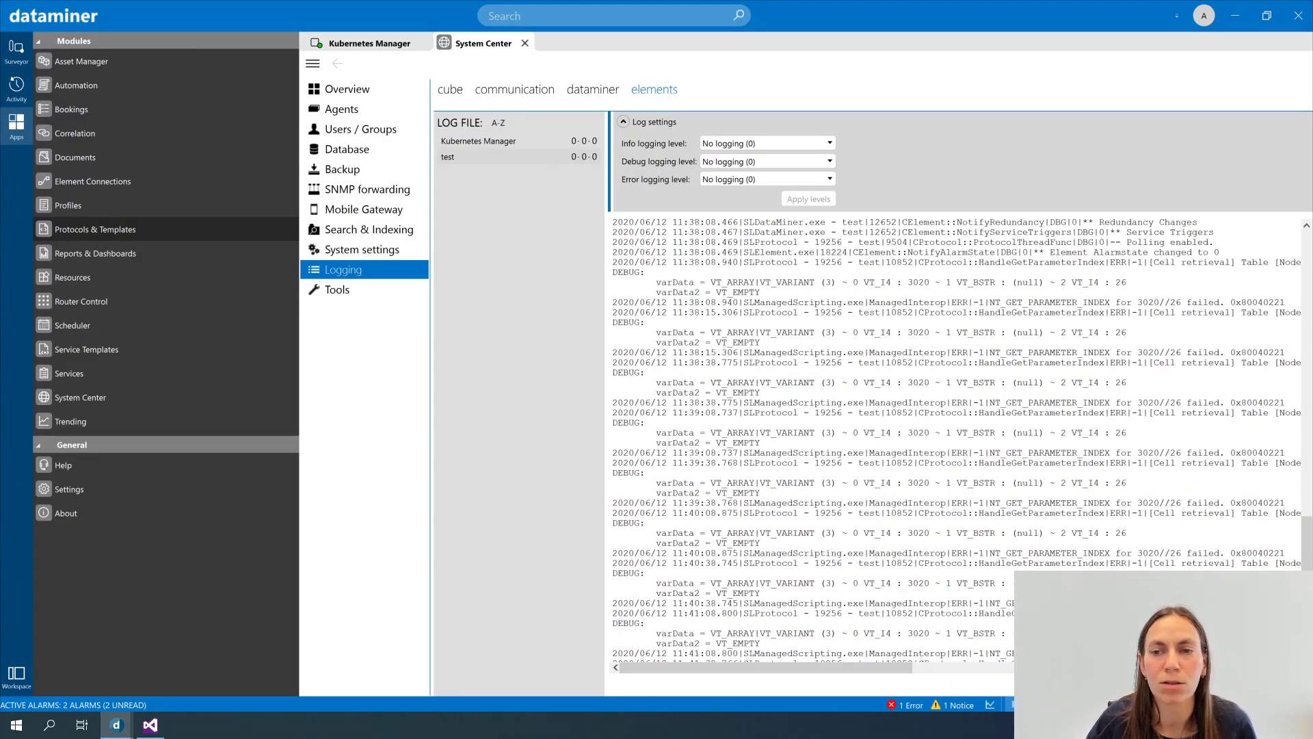
pyautogui.moveTo(951, 302); pyautogui.dragTo(980, 303)
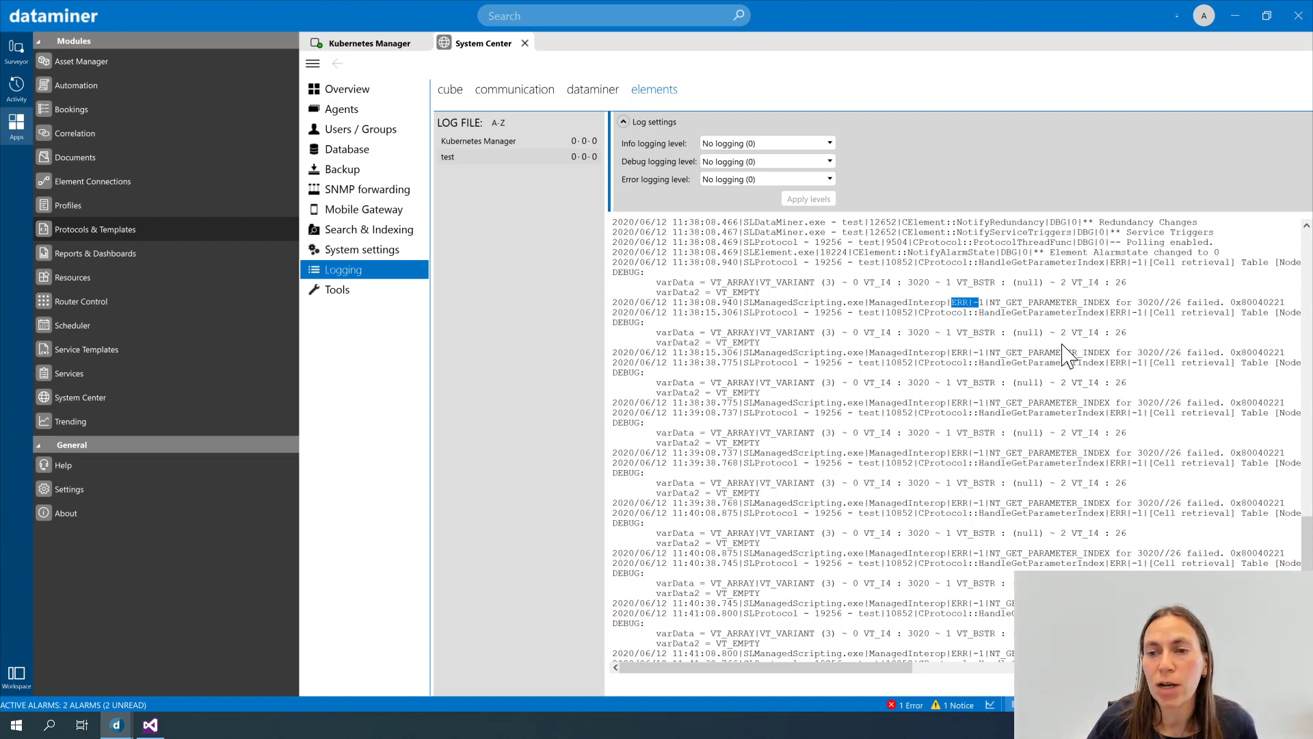
pyautogui.moveTo(990, 303); pyautogui.dragTo(1116, 303)
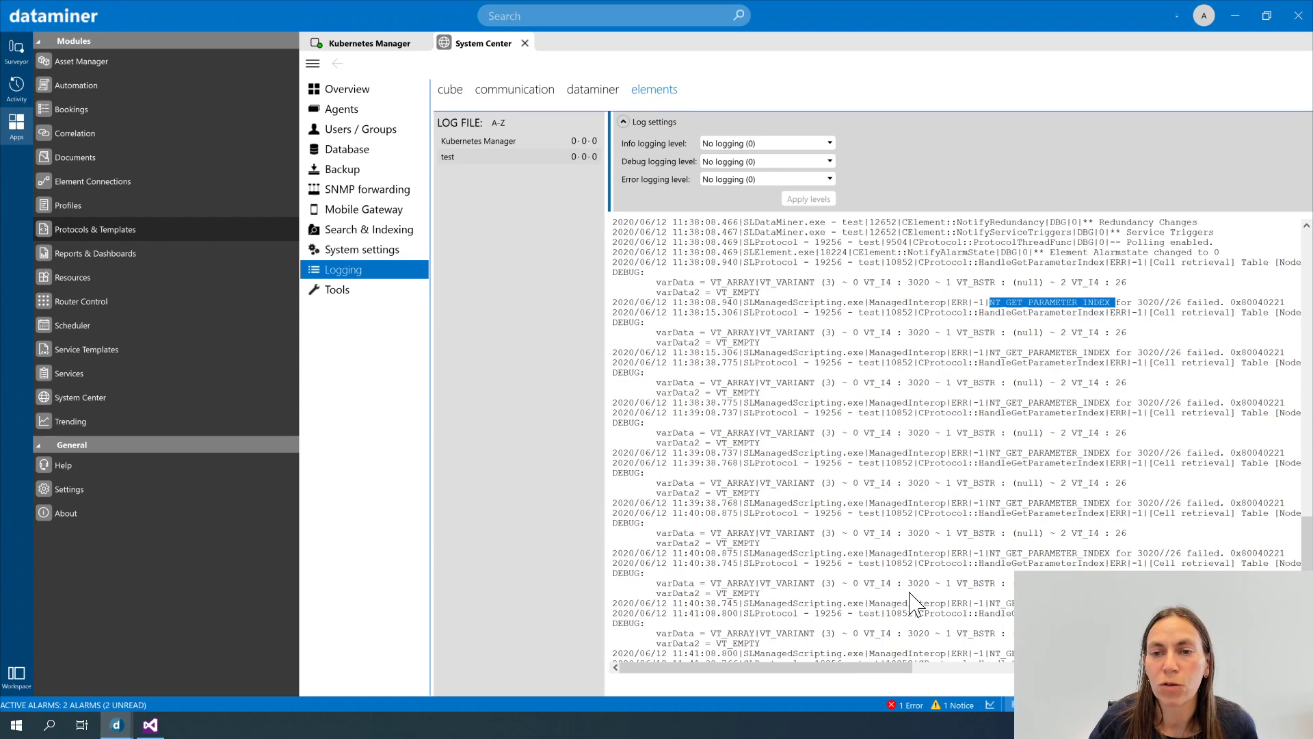
pyautogui.moveTo(850, 669); pyautogui.dragTo(1006, 680)
pyautogui.moveTo(1097, 312); pyautogui.dragTo(1151, 313)
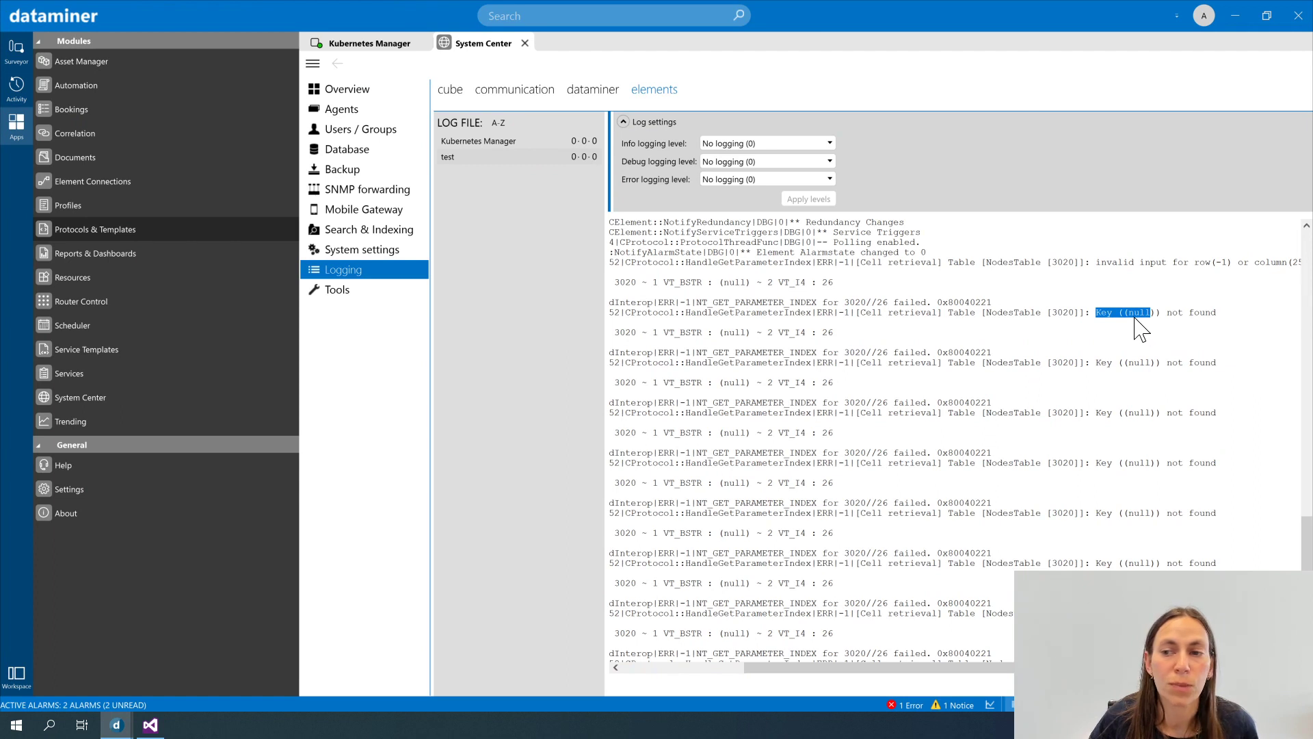
pyautogui.click(1138, 332)
pyautogui.moveTo(1118, 313); pyautogui.dragTo(1166, 312)
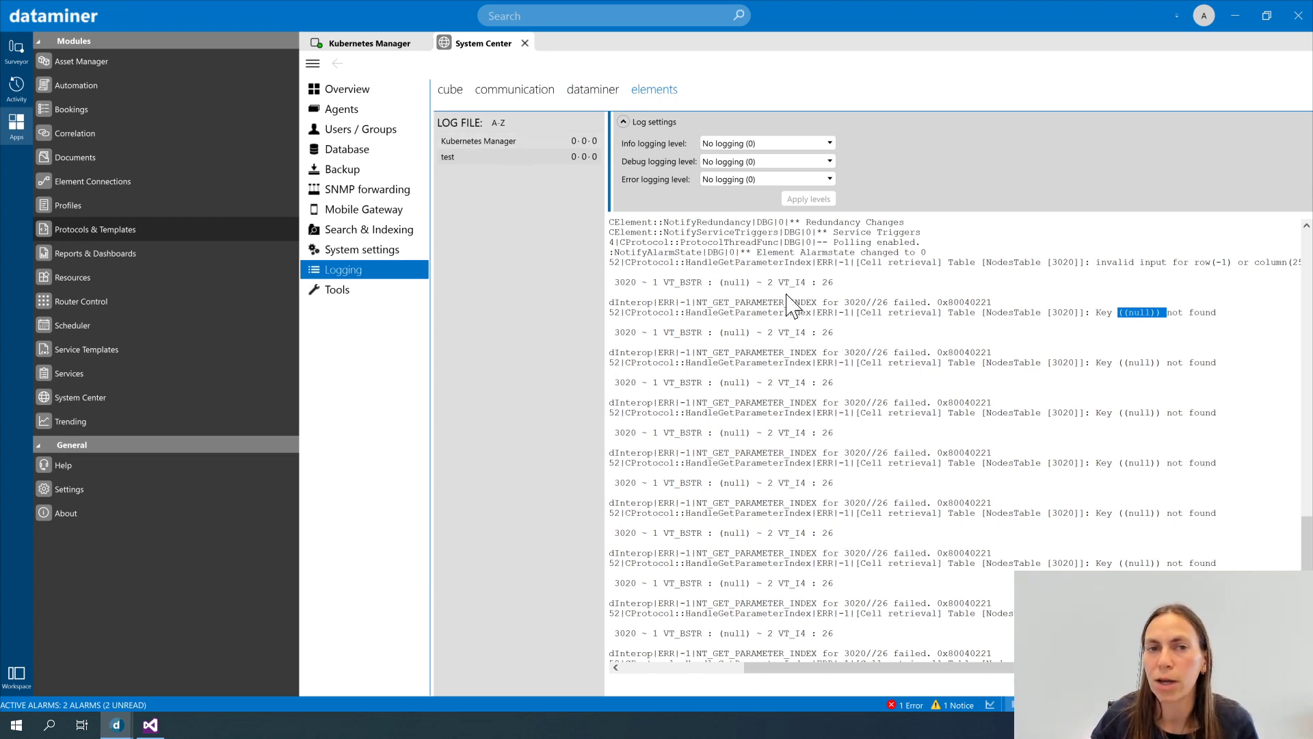
# - Open the Errors in Protocol log from the dataminer agent's log file list
pyautogui.click(592, 95)
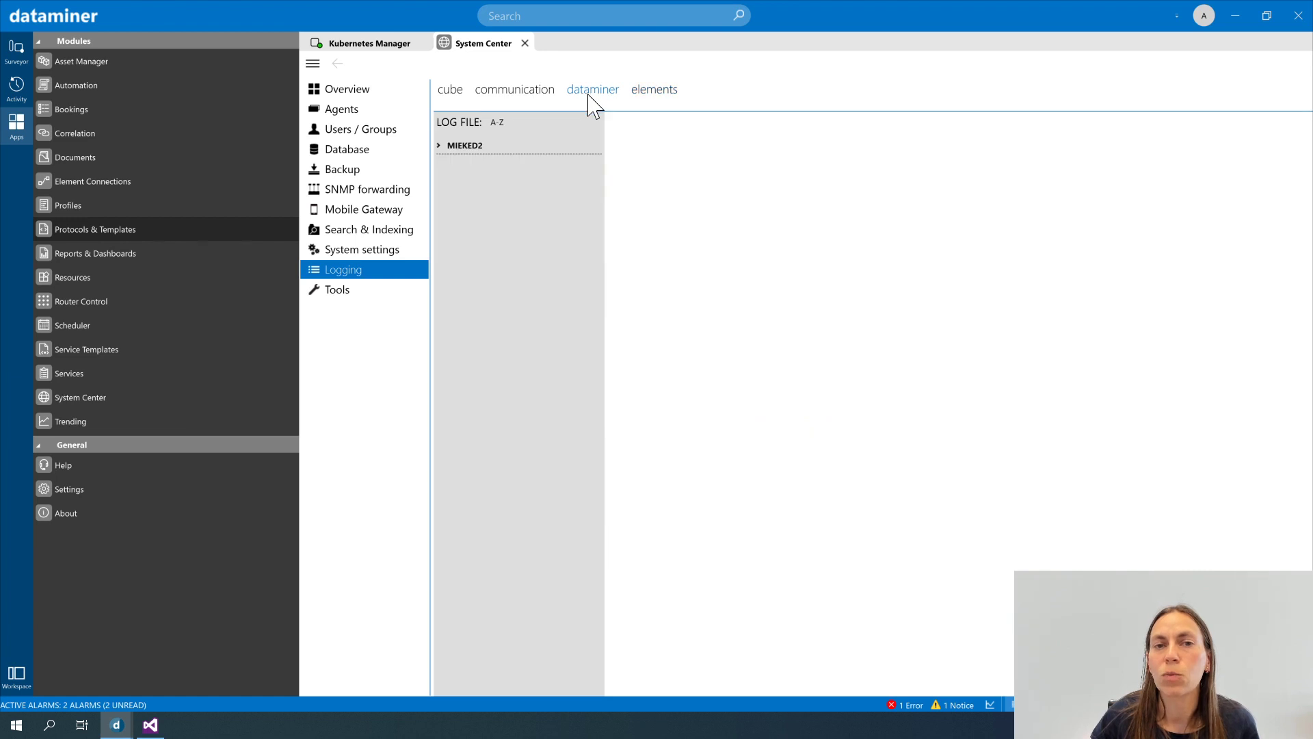
pyautogui.click(440, 145)
pyautogui.scroll(-4, 519, 397)
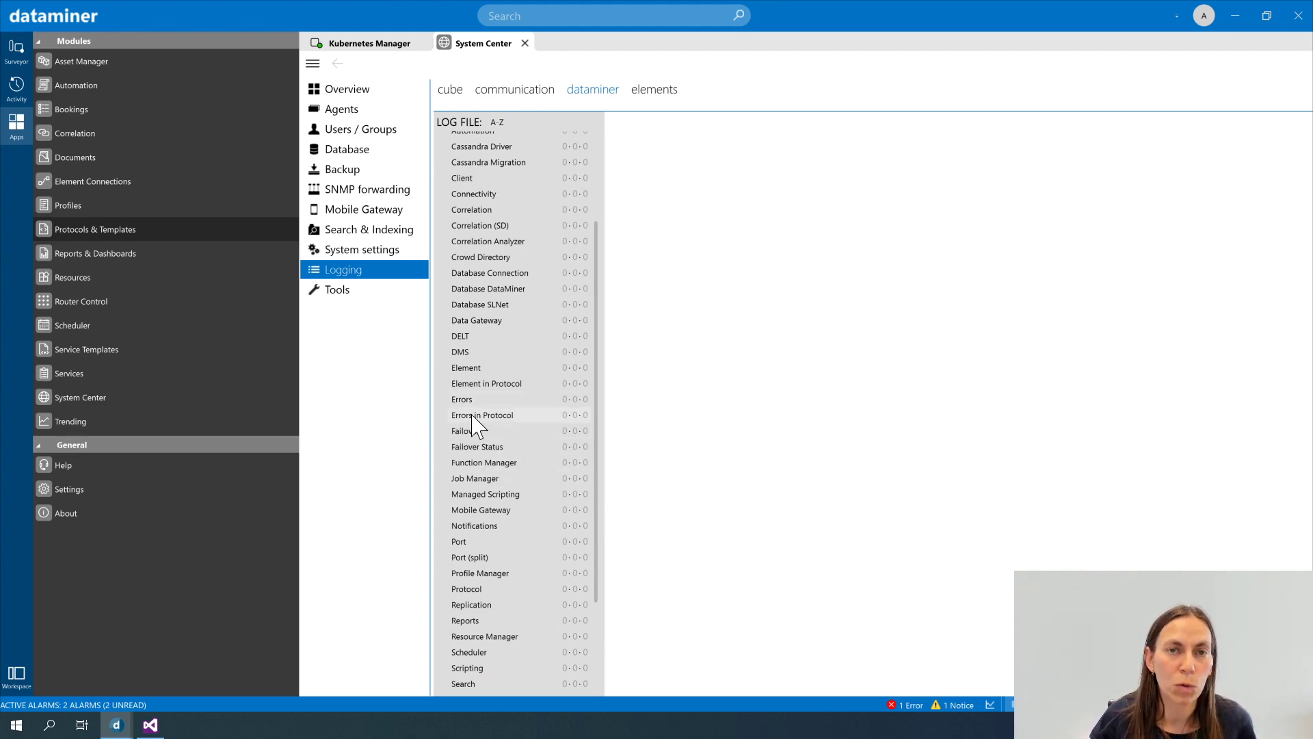
pyautogui.click(473, 415)
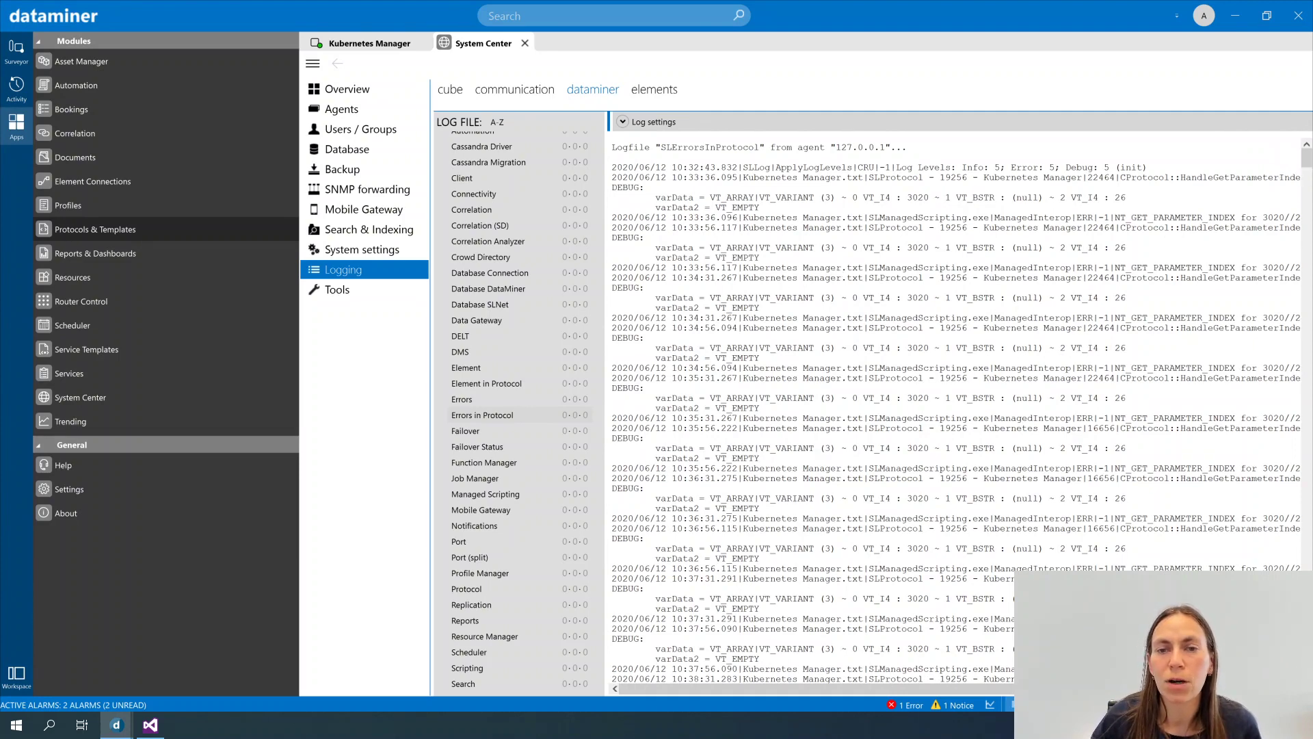
pyautogui.moveTo(722, 177); pyautogui.dragTo(863, 181)
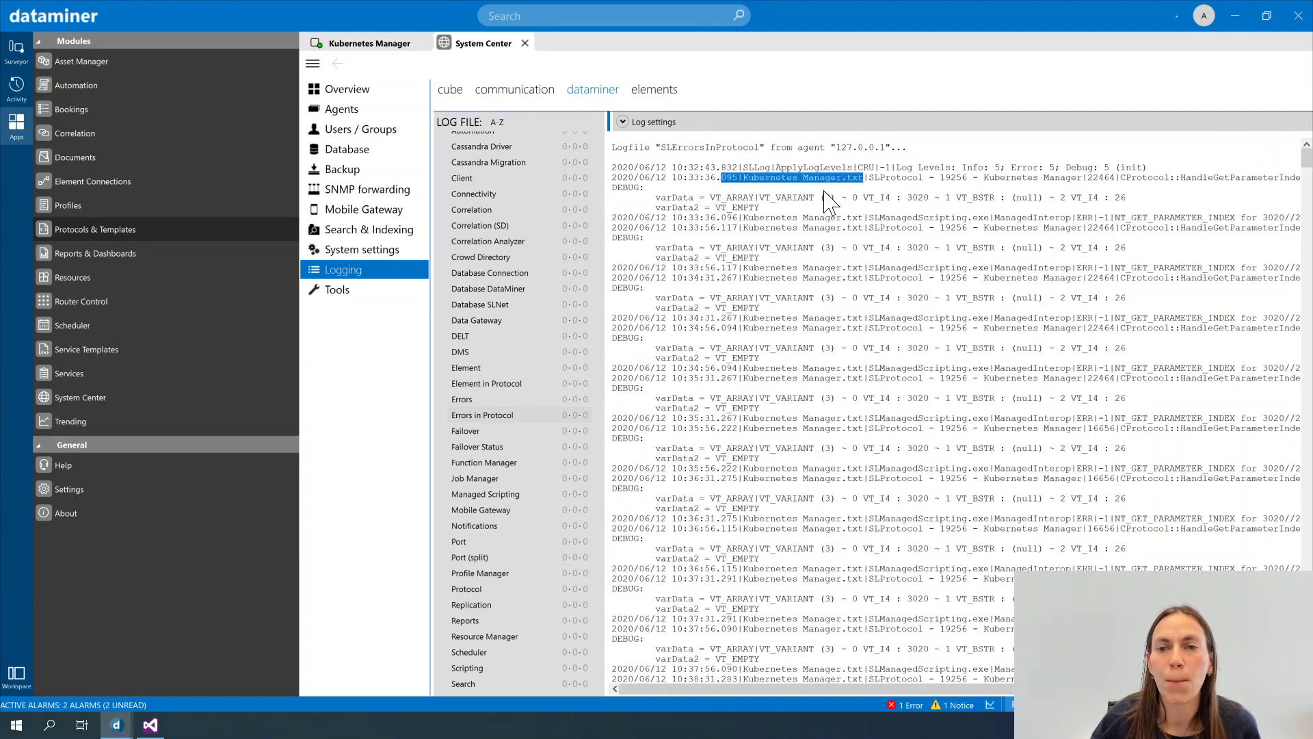
pyautogui.moveTo(1104, 218); pyautogui.dragTo(1284, 218)
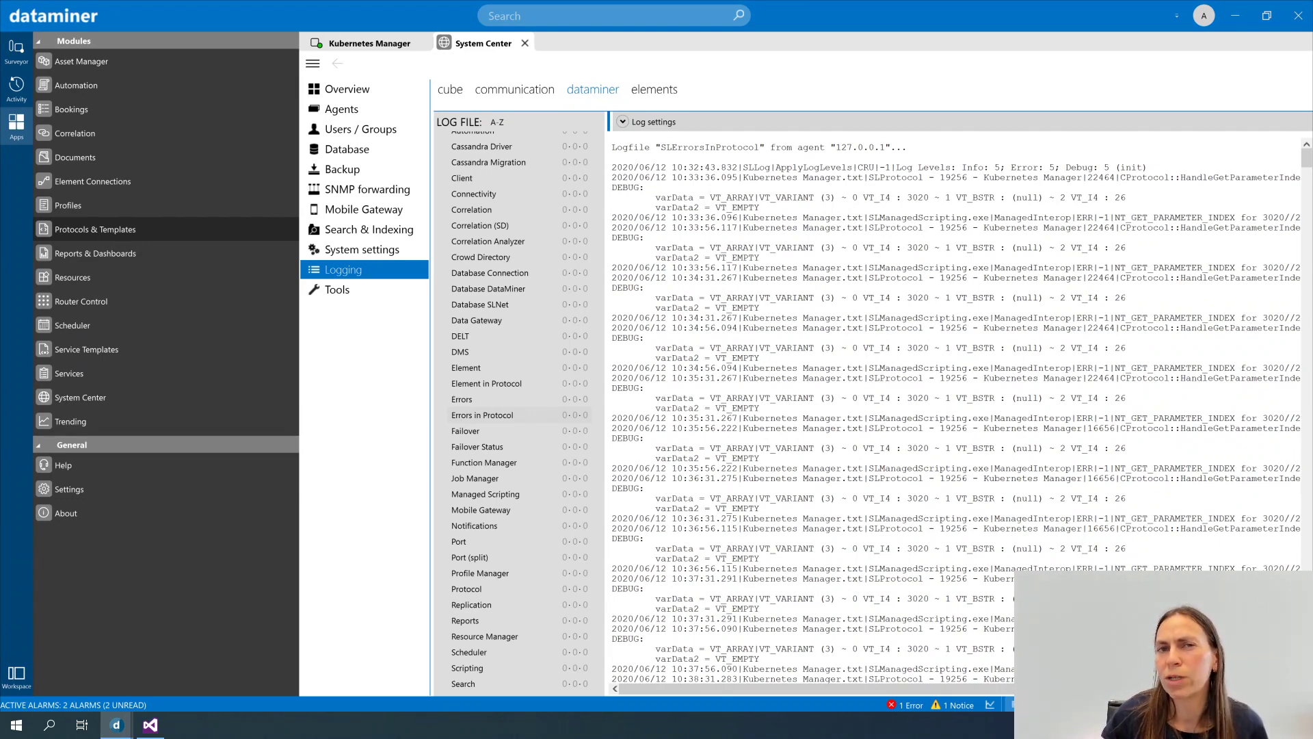
pyautogui.moveTo(1125, 228); pyautogui.dragTo(1143, 228)
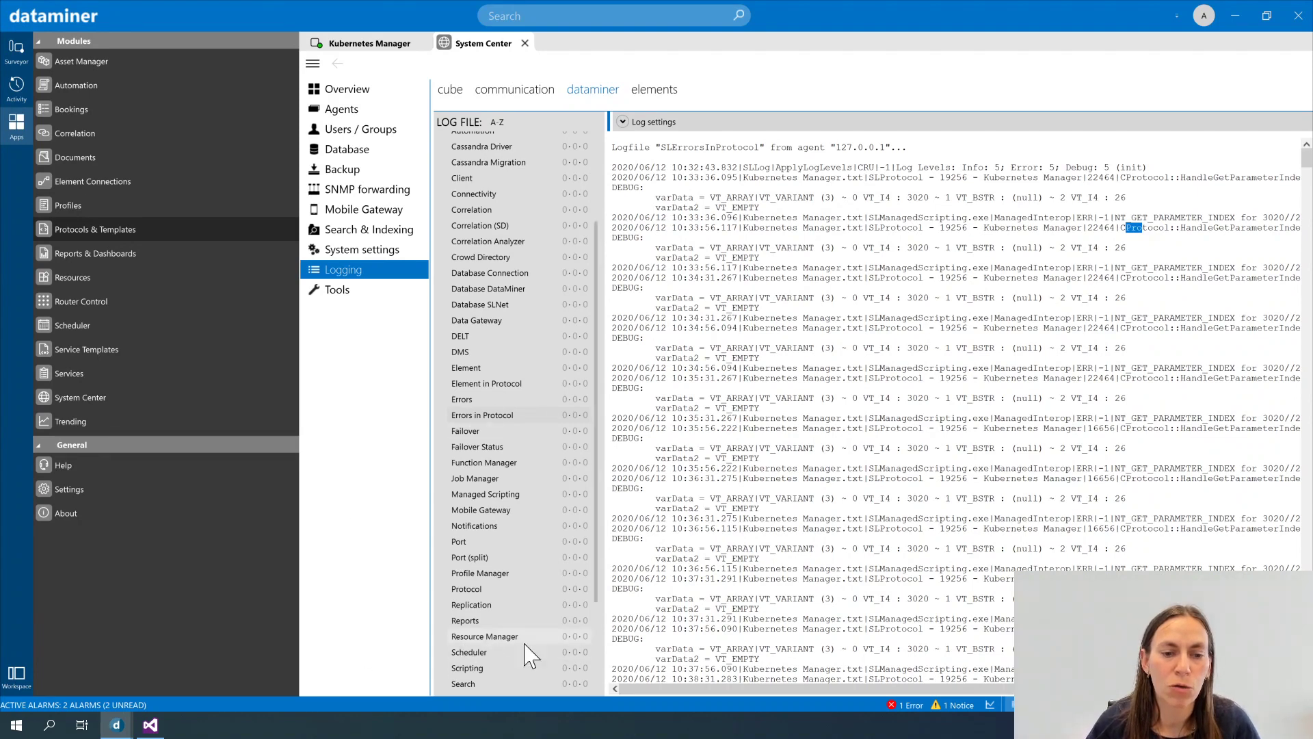
pyautogui.scroll(-3, 500, 678)
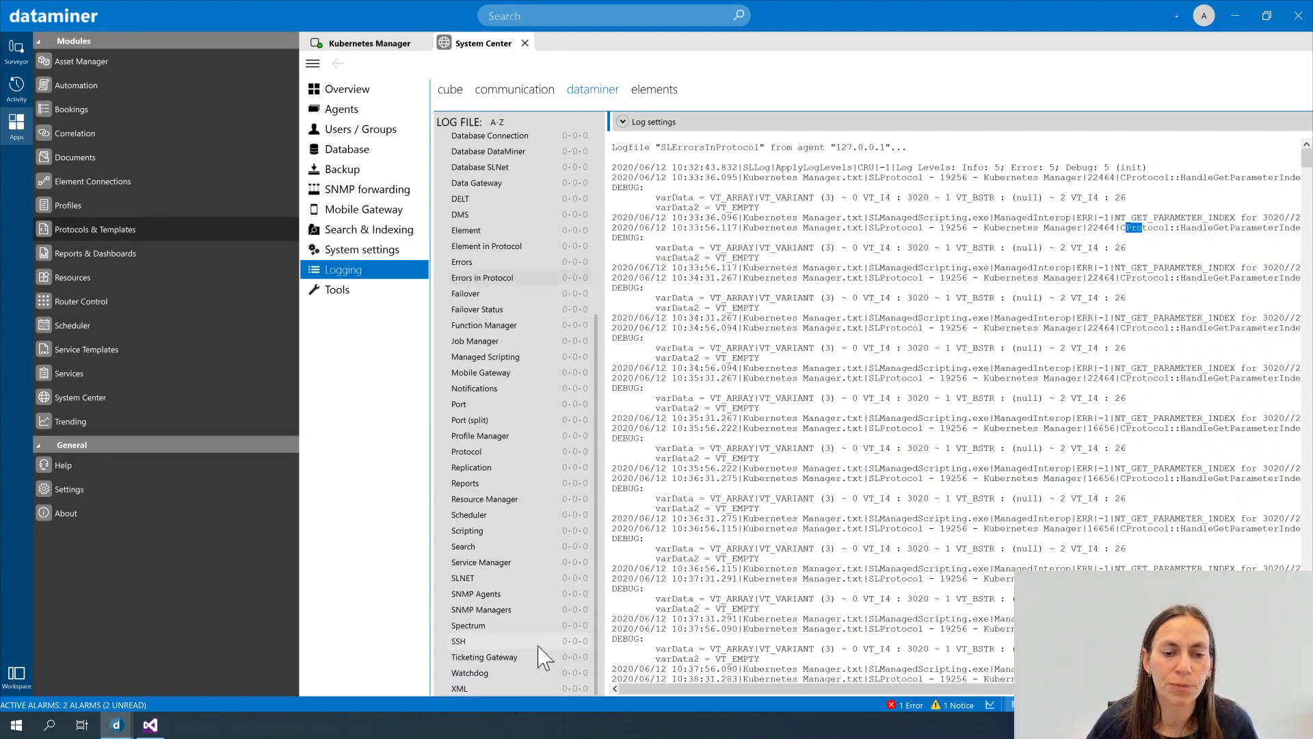
pyautogui.click(480, 674)
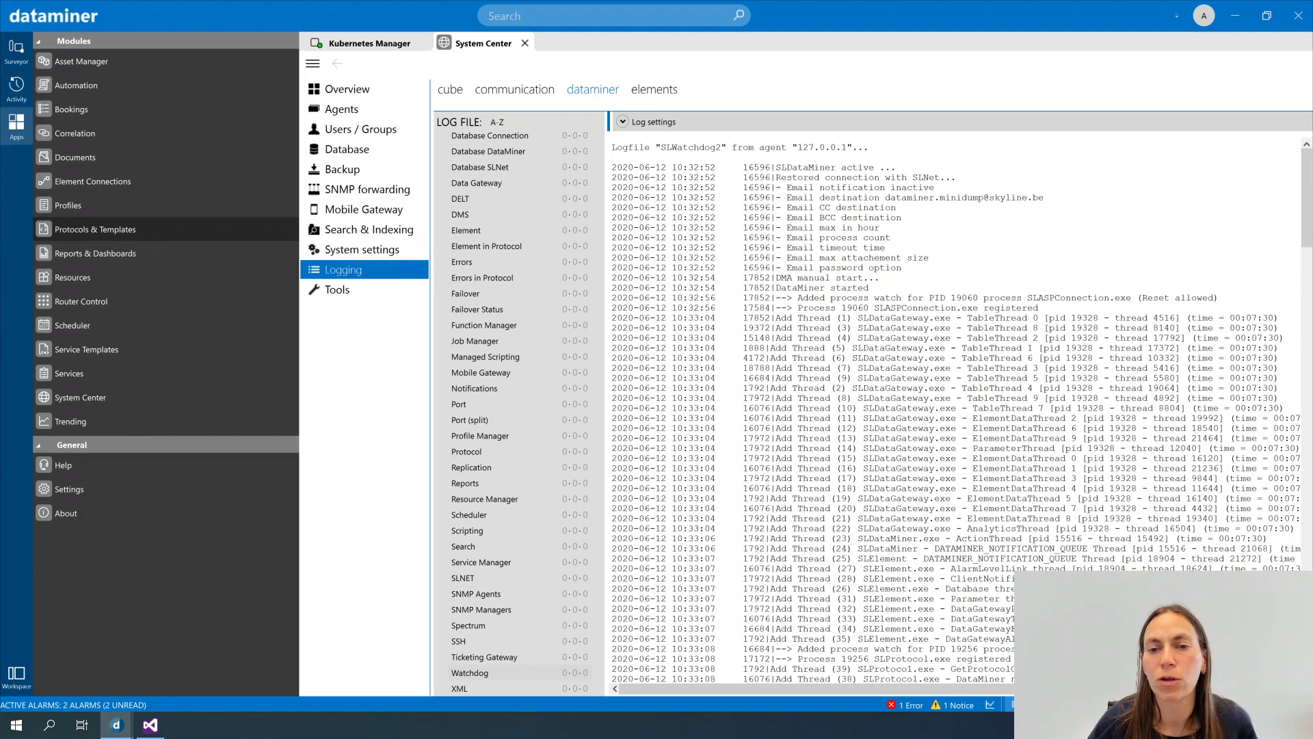
pyautogui.moveTo(841, 308); pyautogui.dragTo(934, 530)
pyautogui.scroll(-8, 957, 410)
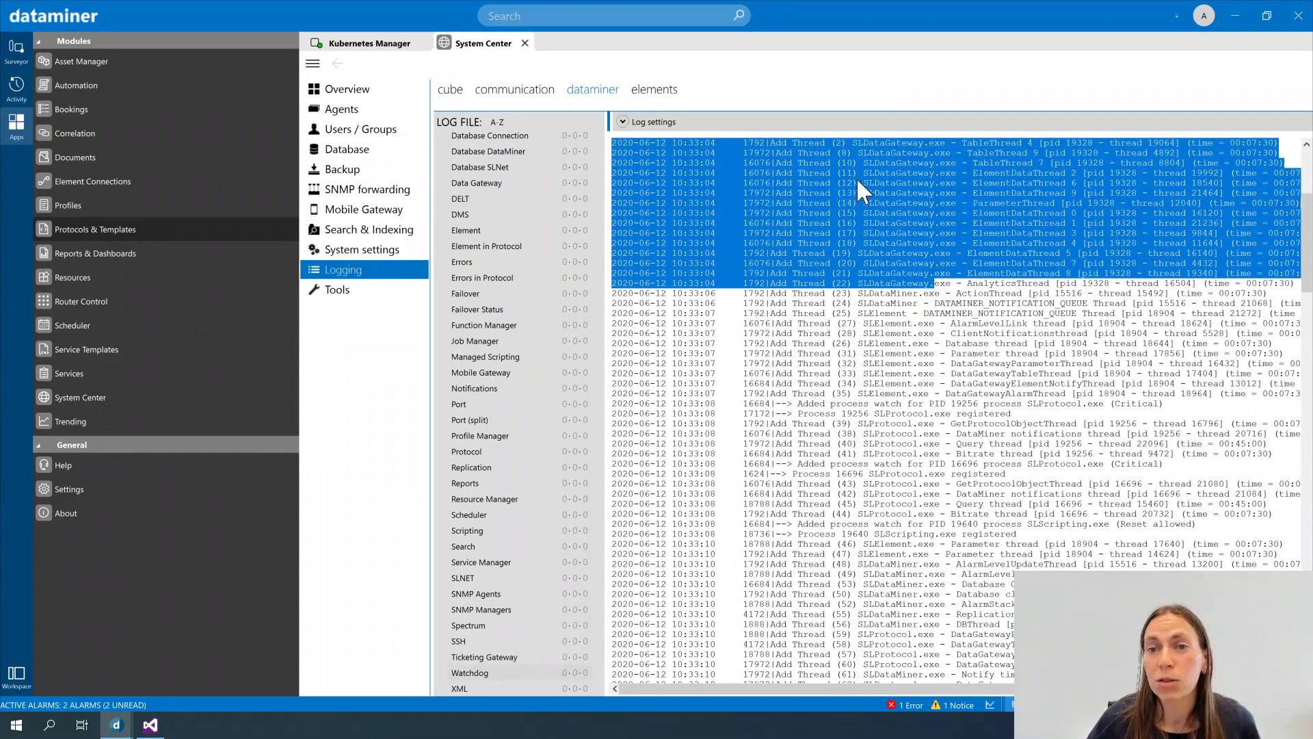
pyautogui.click(1238, 159)
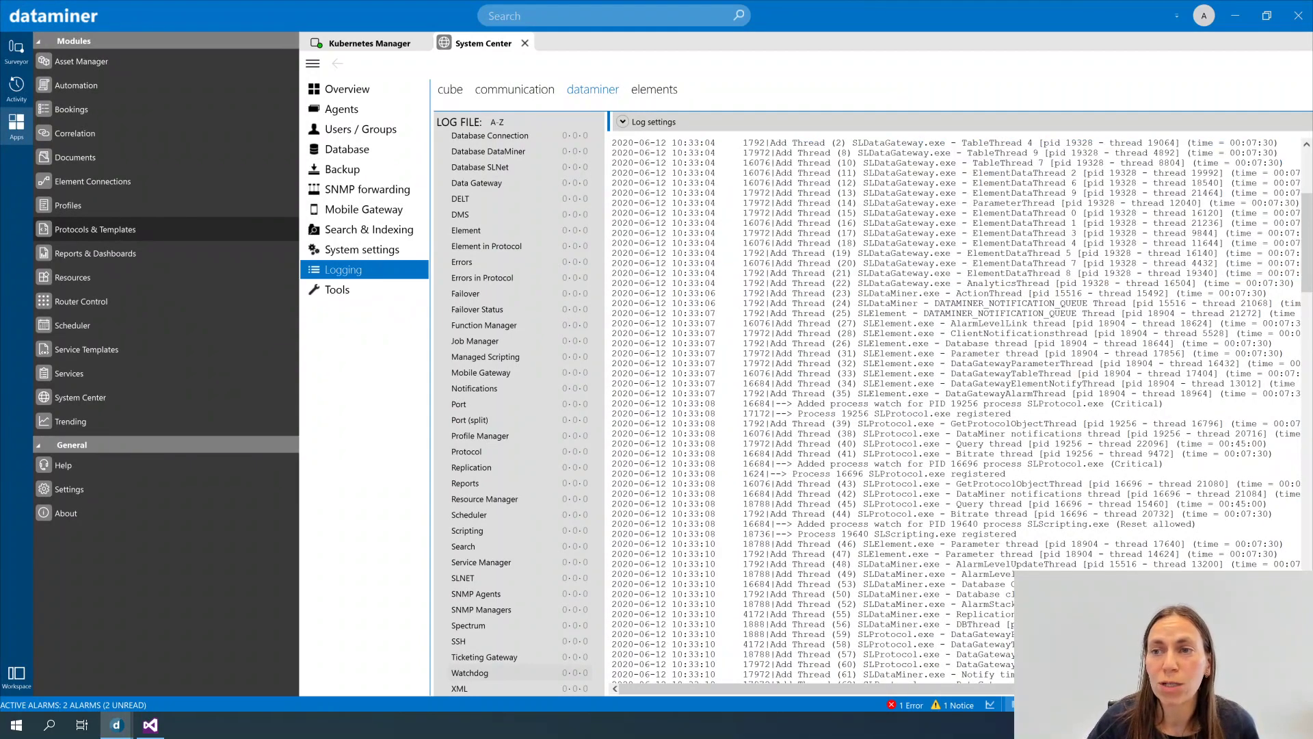
pyautogui.moveTo(1187, 143); pyautogui.dragTo(1283, 145)
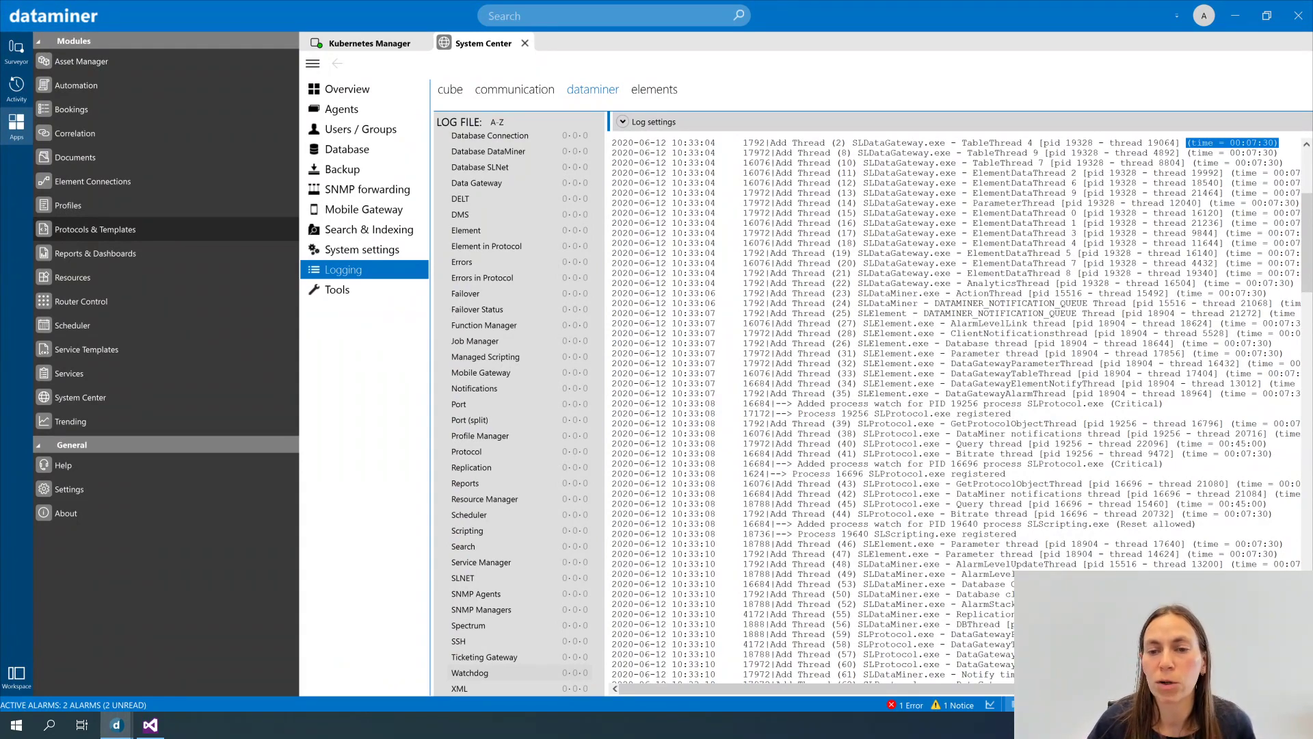
pyautogui.moveTo(853, 423); pyautogui.dragTo(1081, 423)
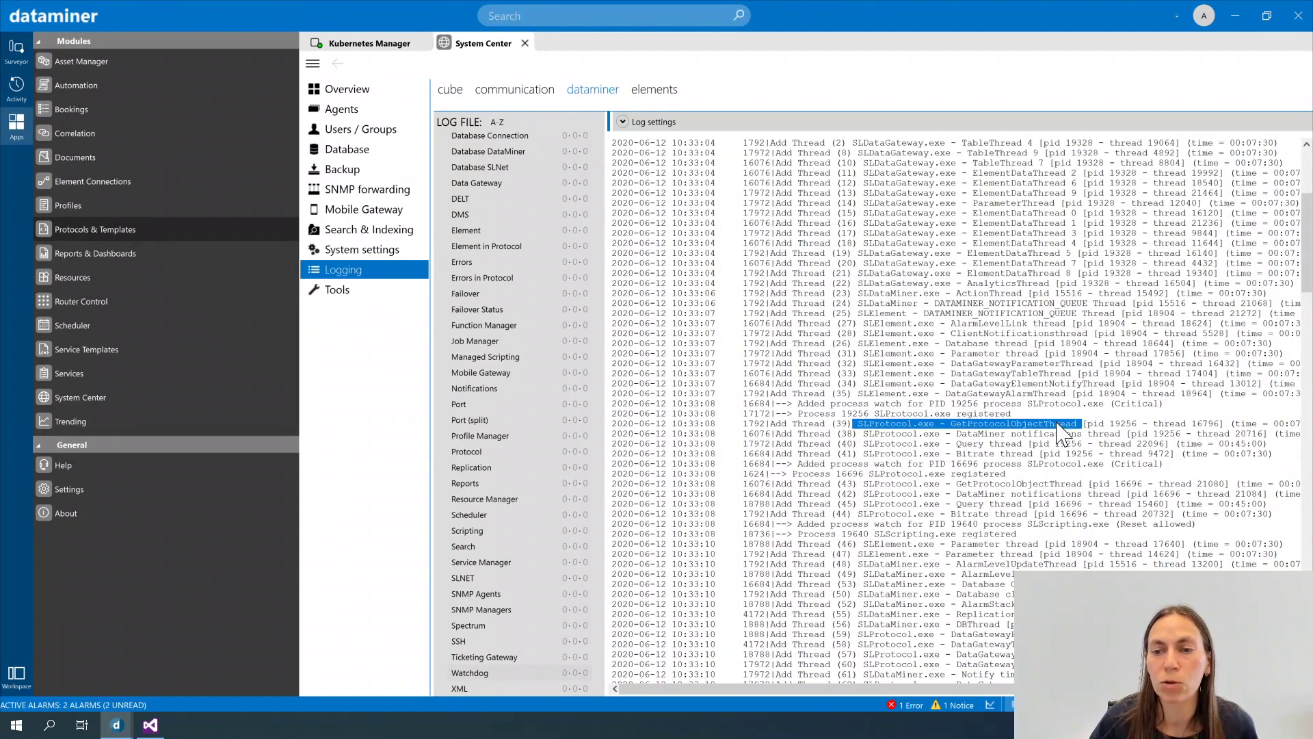
pyautogui.click(974, 435)
pyautogui.moveTo(945, 424); pyautogui.dragTo(1082, 423)
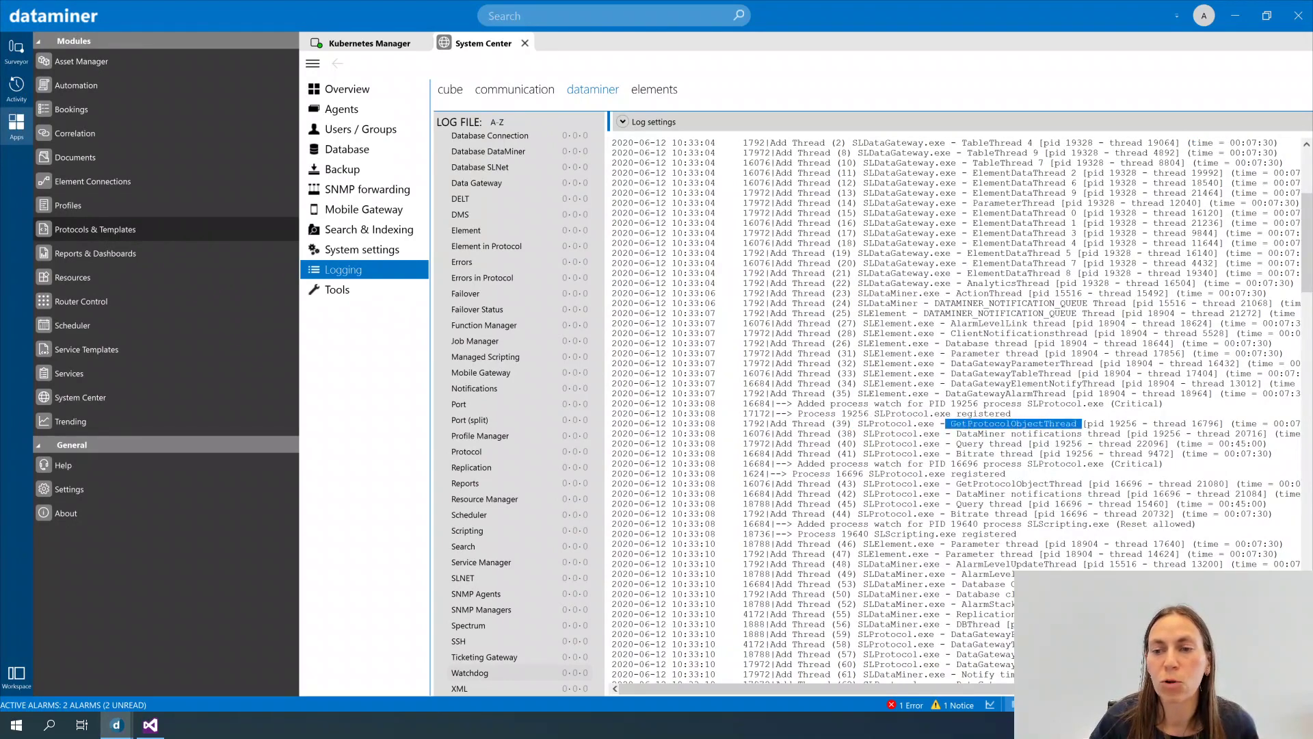
pyautogui.hscroll(5, 814, 411)
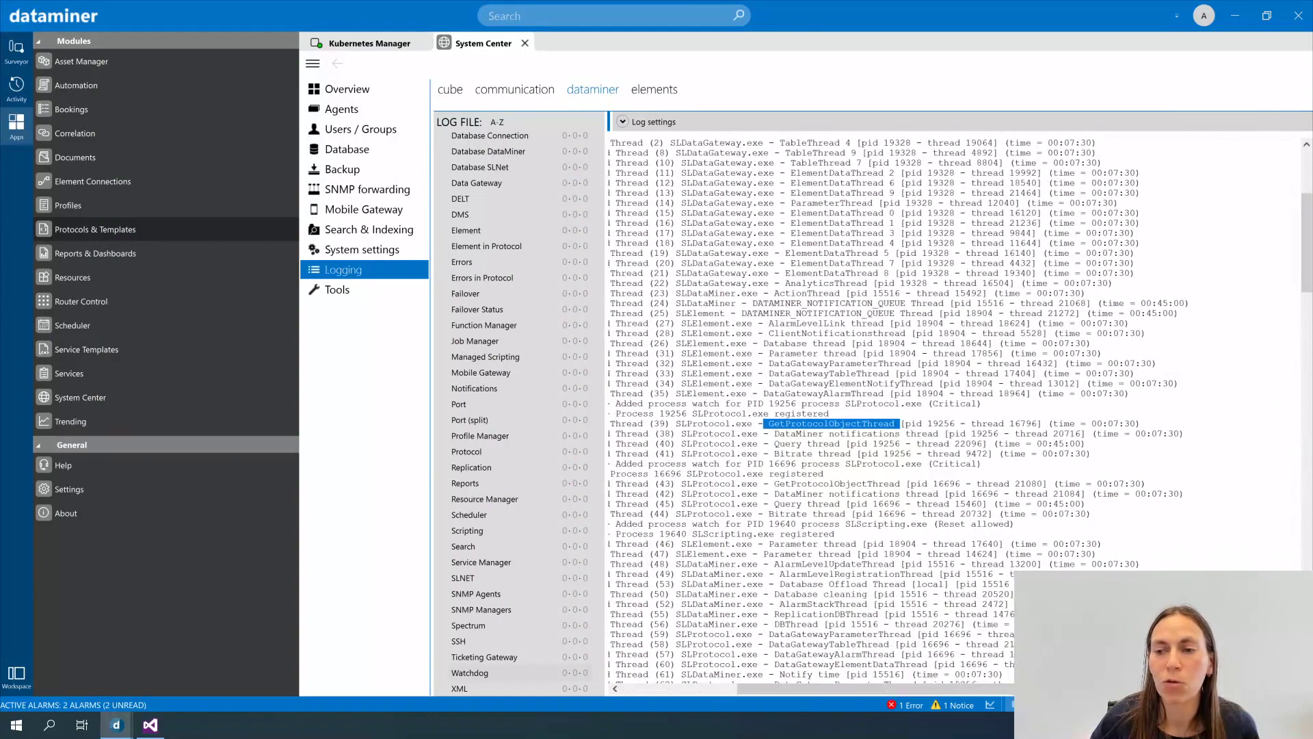
pyautogui.moveTo(1049, 423); pyautogui.dragTo(1140, 423)
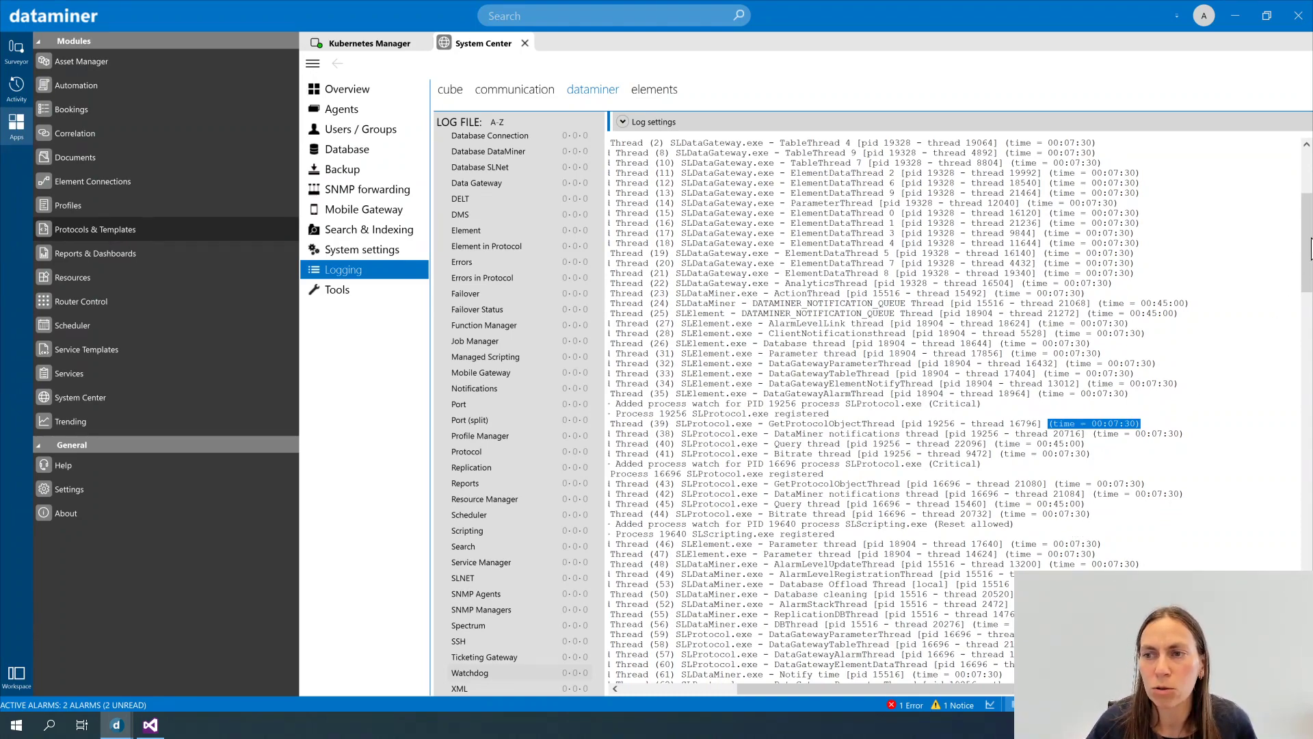
pyautogui.moveTo(1308, 254); pyautogui.dragTo(1307, 629)
pyautogui.moveTo(876, 689); pyautogui.dragTo(757, 689)
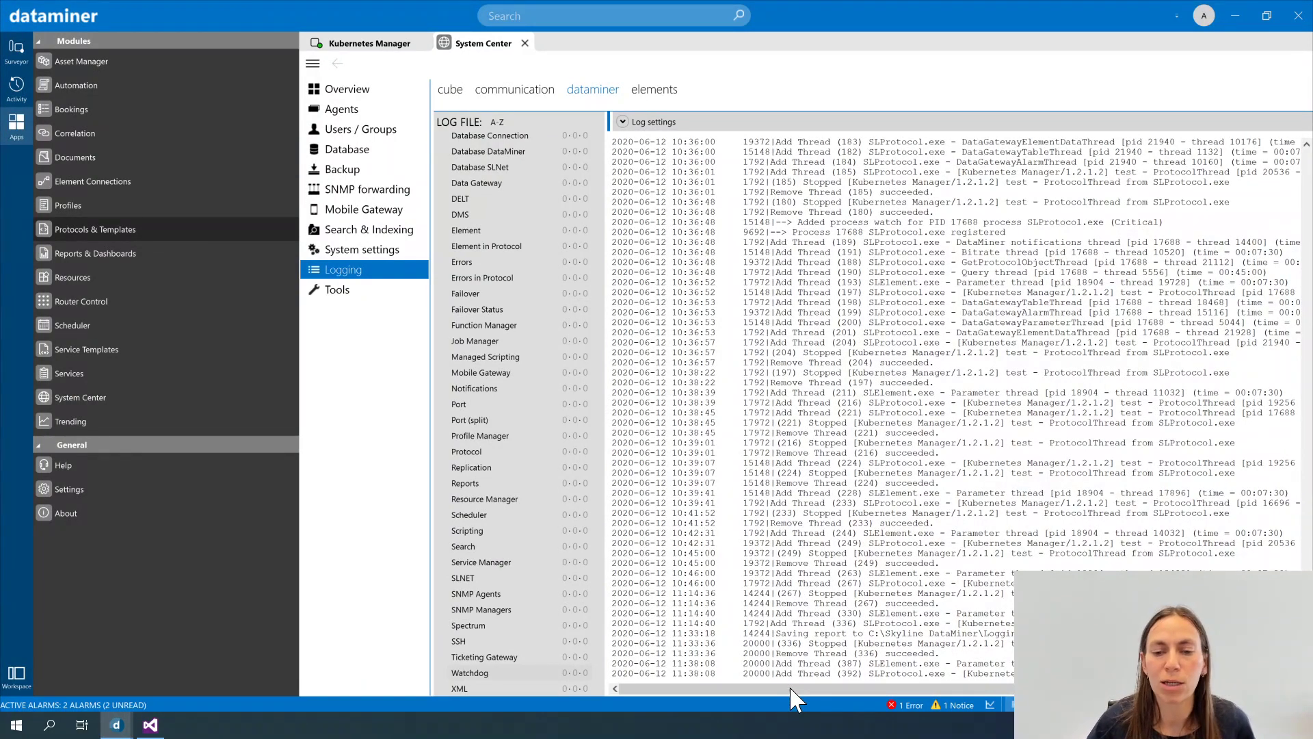
pyautogui.moveTo(771, 673); pyautogui.dragTo(835, 673)
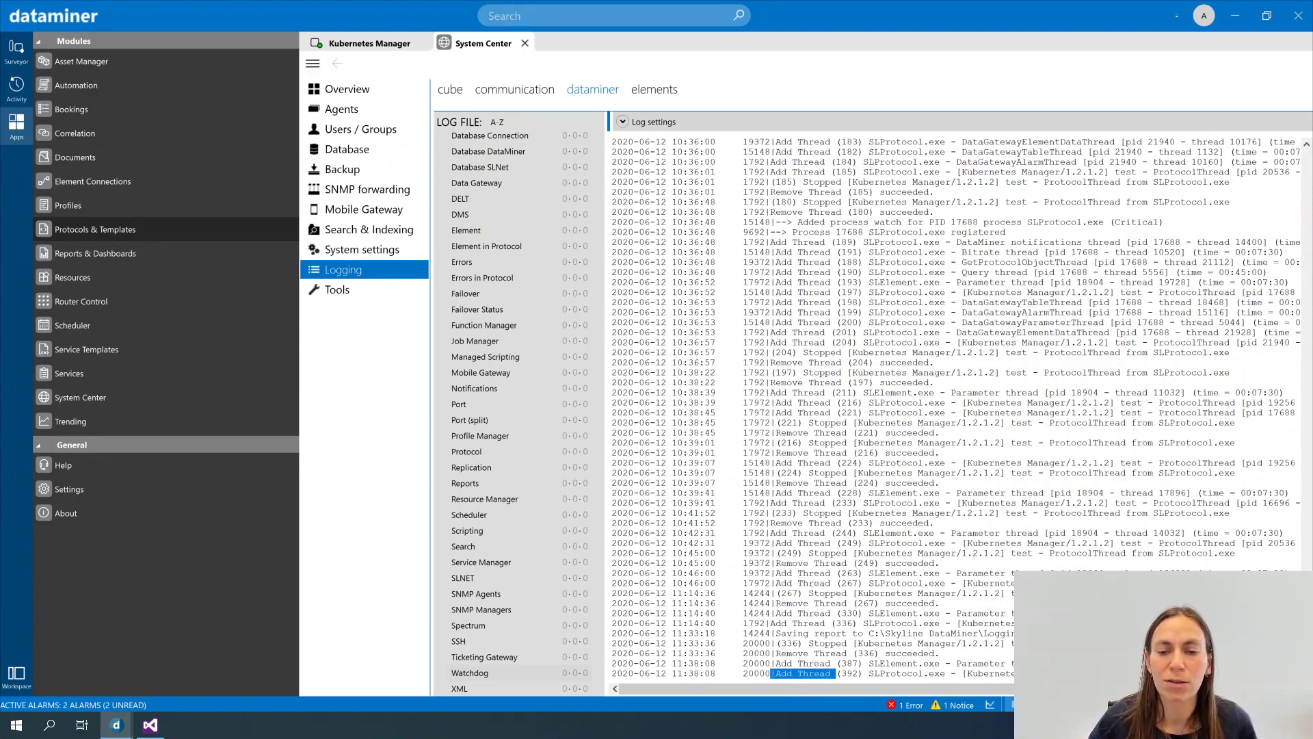
pyautogui.doubleClick(896, 673)
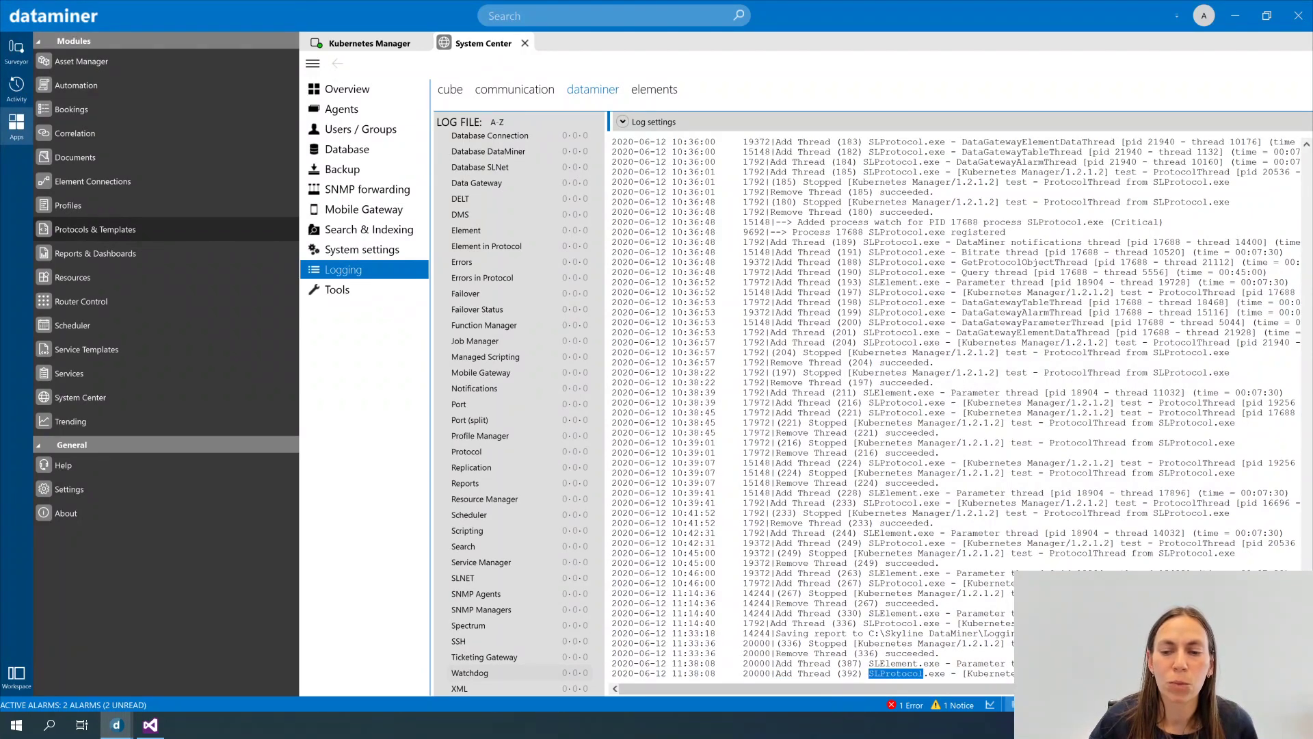
pyautogui.hscroll(1, 892, 690)
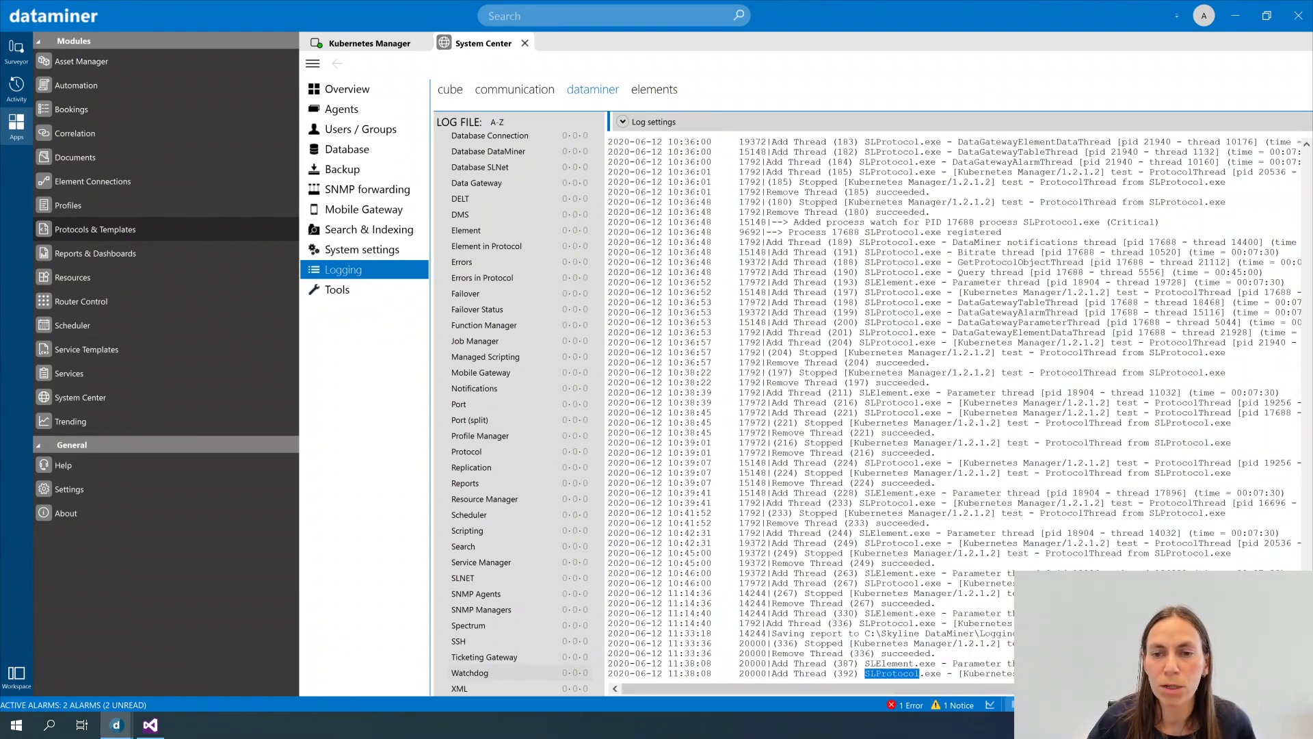
pyautogui.moveTo(740, 403); pyautogui.dragTo(1061, 404)
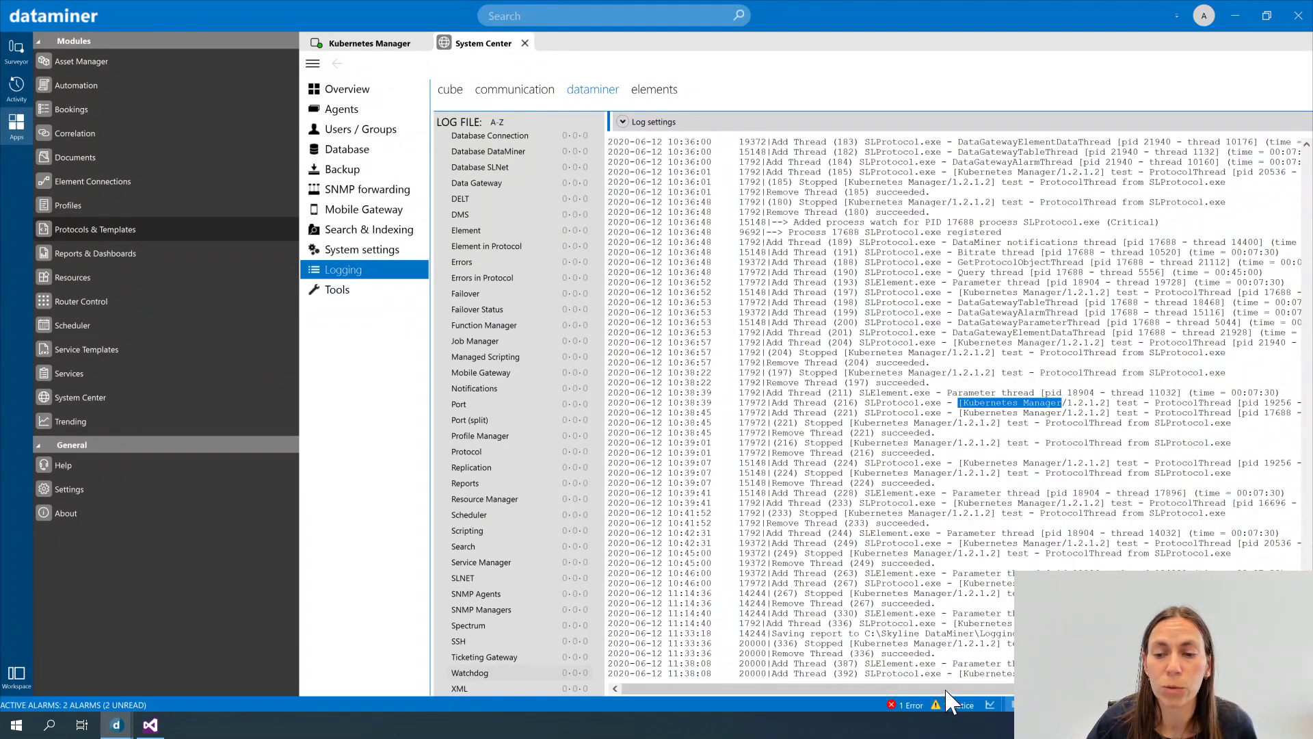
pyautogui.hscroll(5, 951, 688)
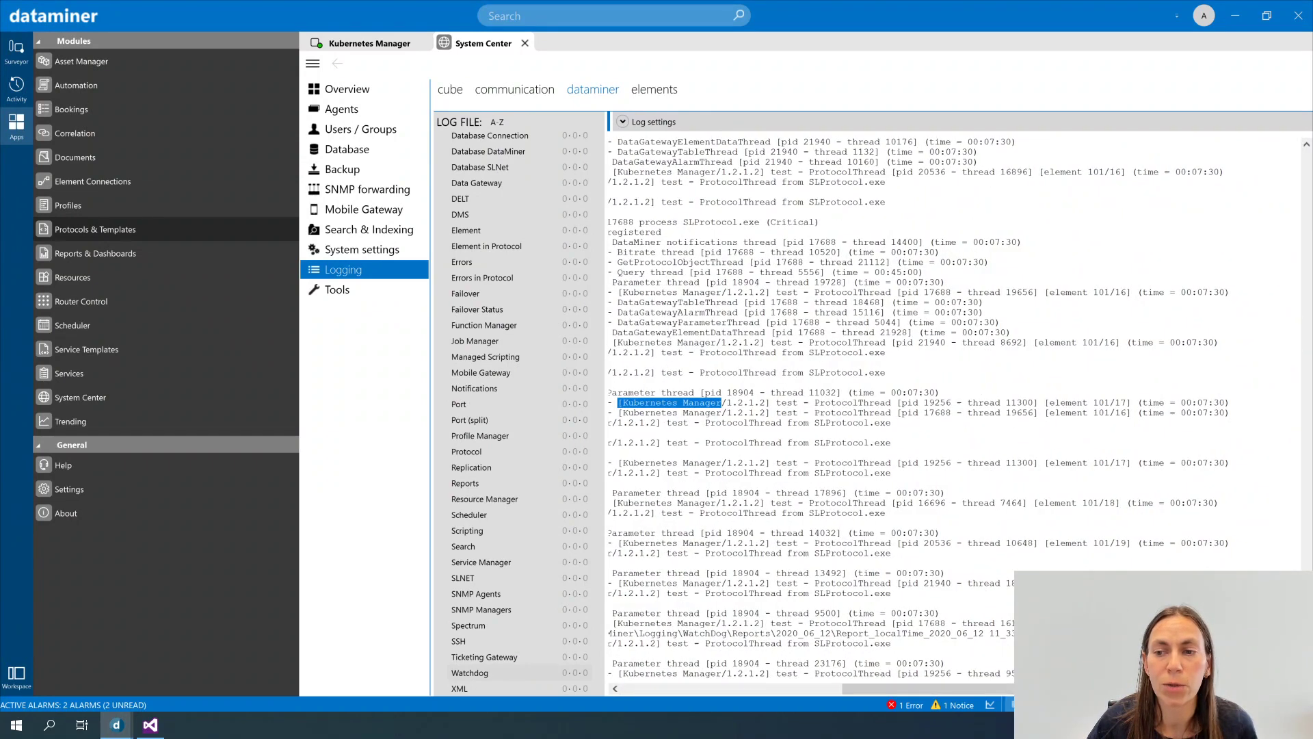
pyautogui.moveTo(1142, 403); pyautogui.dragTo(1243, 413)
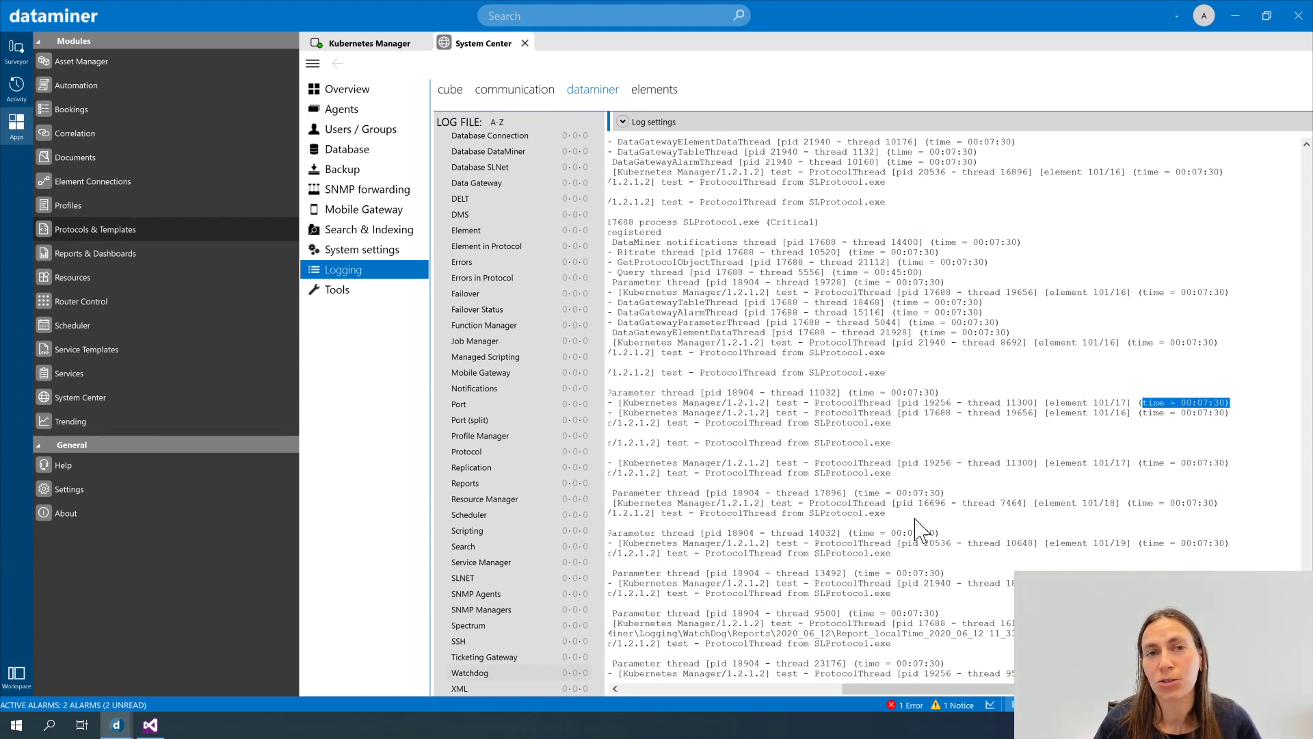
# - Open Errors in Protocol and highlight 'Table [NodesTable [3020]]: Key ((null)) not found'
pyautogui.click(463, 277)
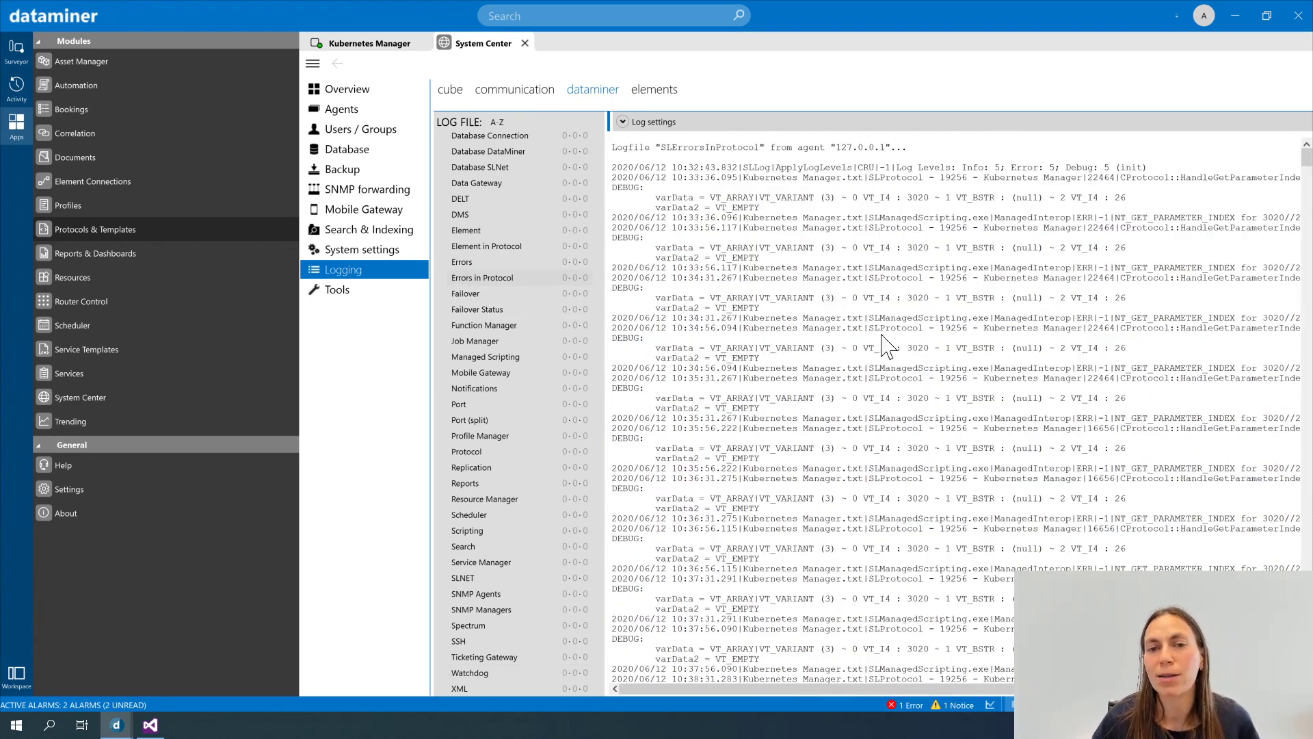
pyautogui.hscroll(5, 780, 692)
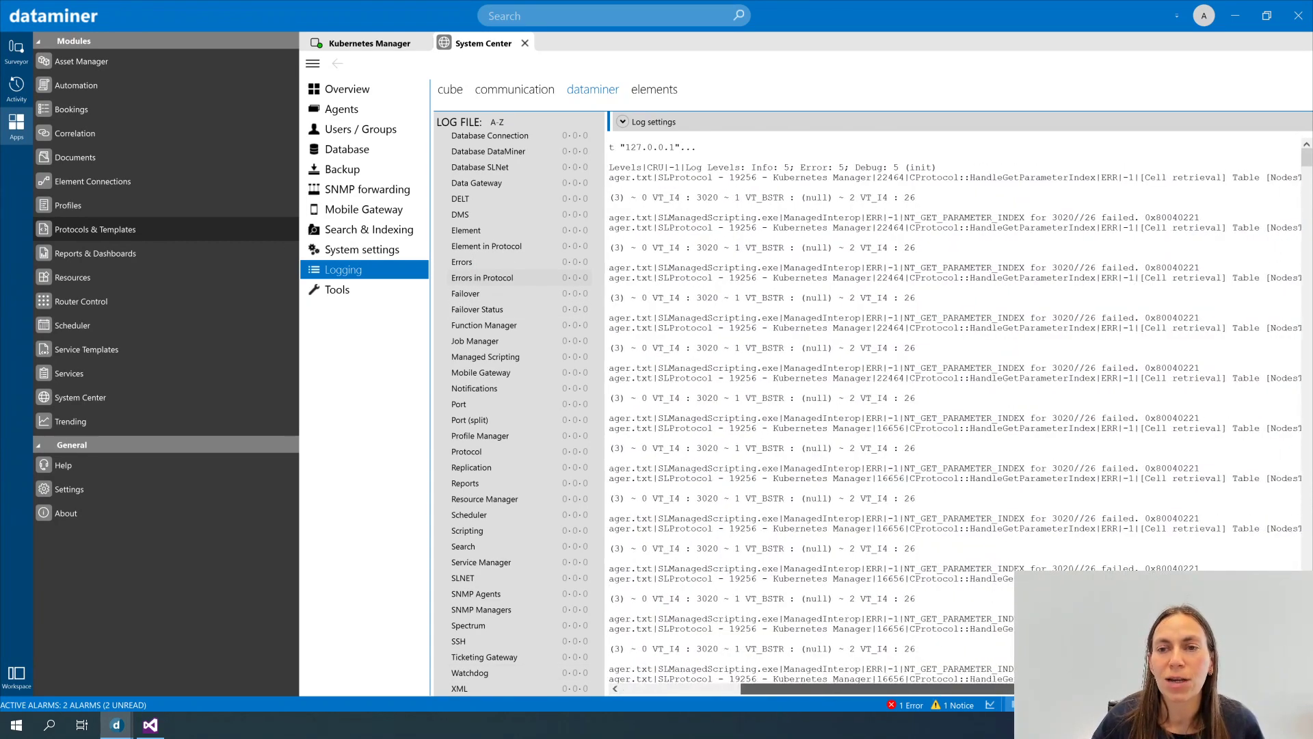
pyautogui.hscroll(15, 913, 703)
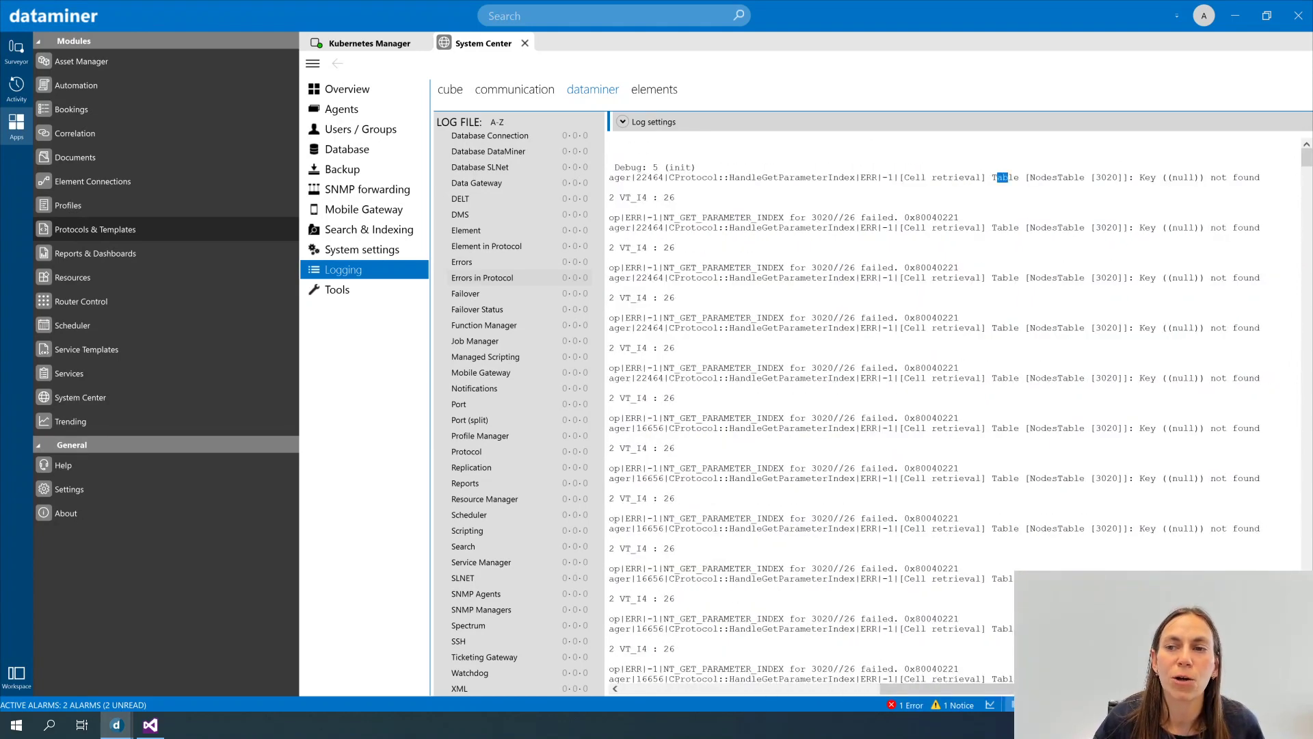
pyautogui.moveTo(993, 177); pyautogui.dragTo(1261, 178)
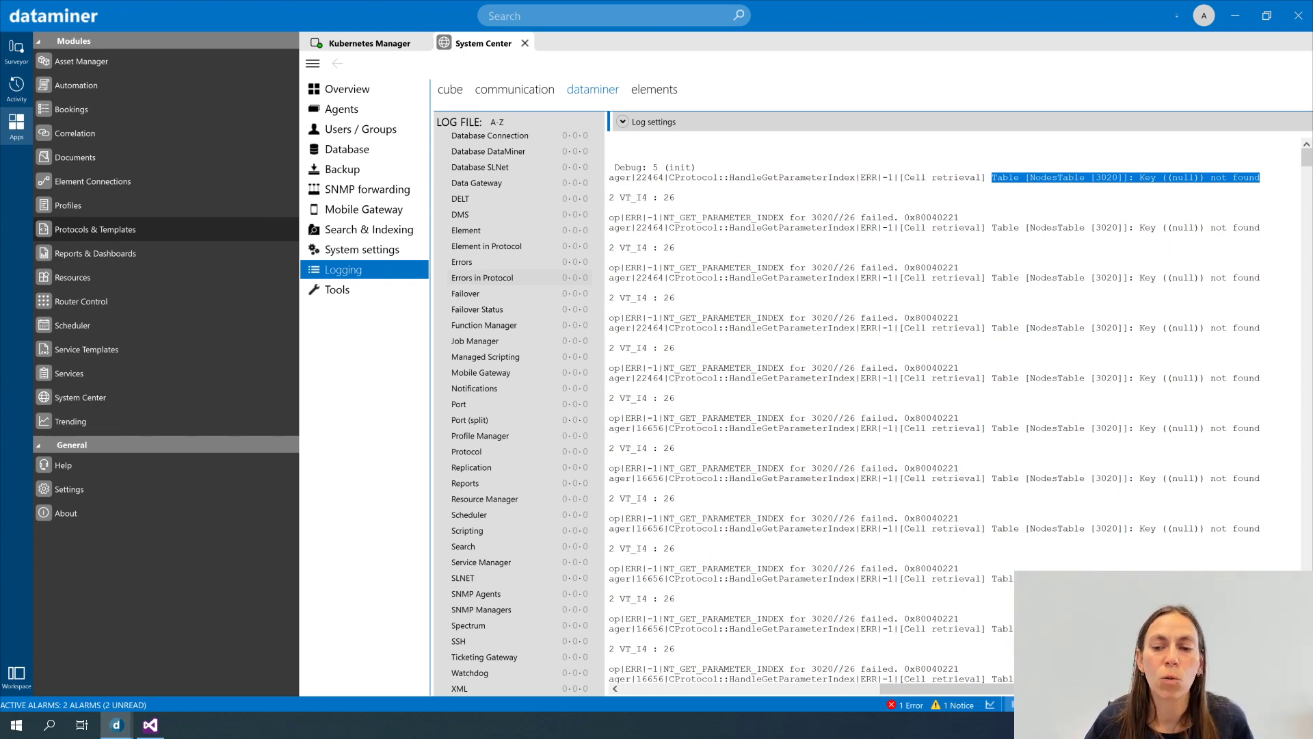
pyautogui.hscroll(-3, 946, 429)
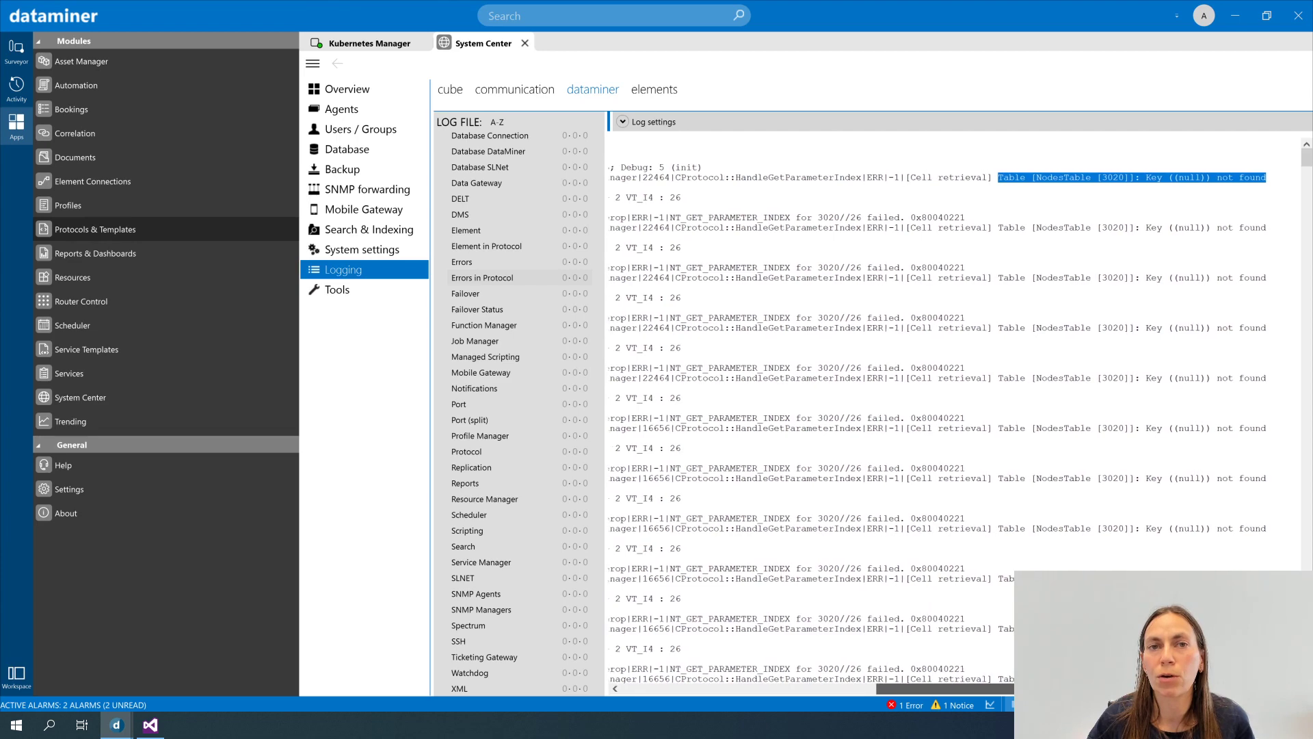